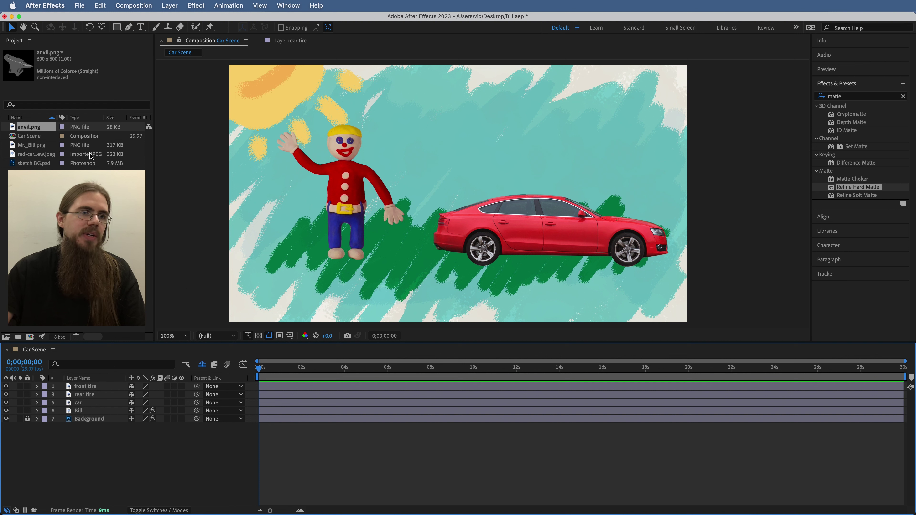
Step: Move the Bill character slightly up and to the left in the Car Scene composition, to about 418, 522
left_click(32, 139)
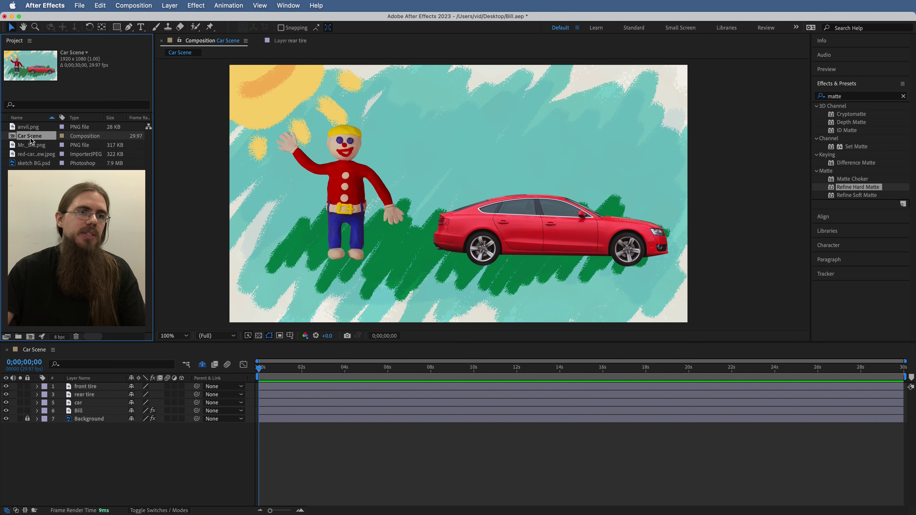
left_click_drag(272, 374, 170, 377)
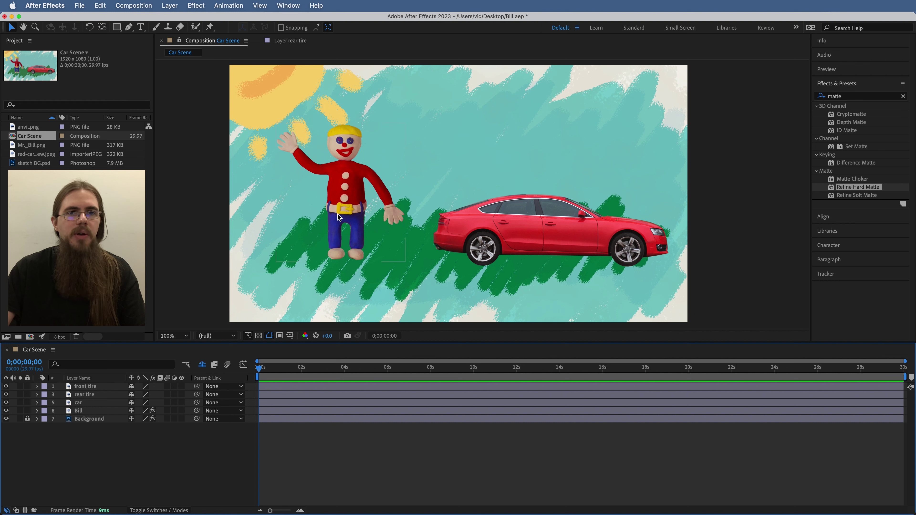
left_click(342, 199)
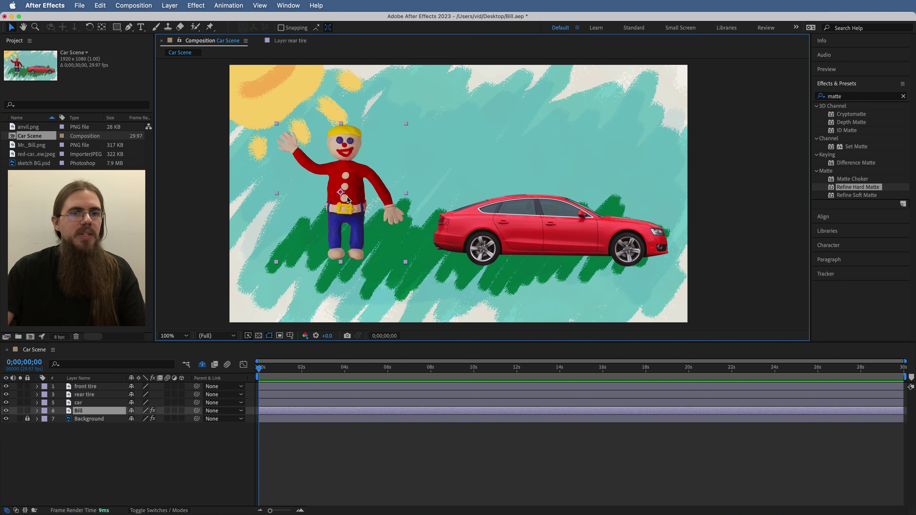
mouse_move(346, 199)
left_mouse_down()
mouse_move(405, 159)
mouse_move(532, 204)
mouse_move(523, 184)
mouse_move(362, 202)
mouse_move(429, 148)
mouse_move(562, 155)
mouse_move(336, 196)
left_mouse_up()
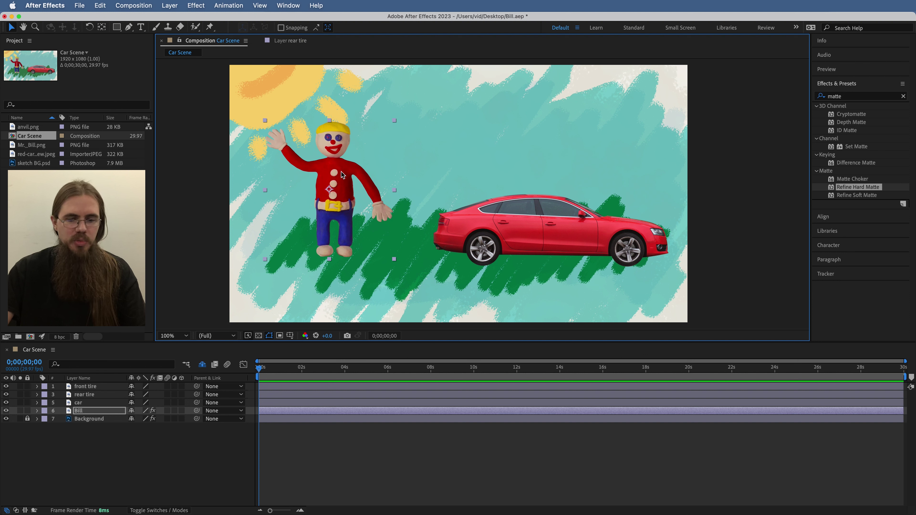
Step: Show the Bill layer's Position property and set its first keyframe at 0;00;01;14
key("p")
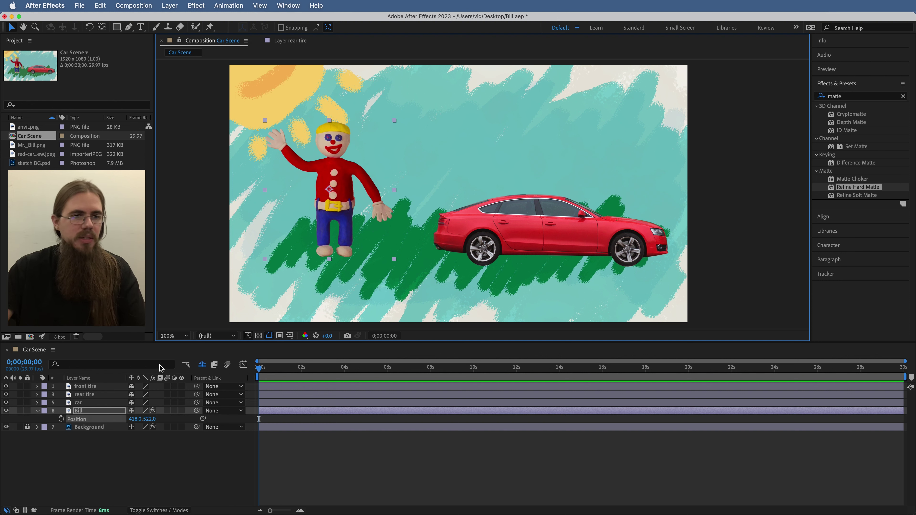
mouse_move(134, 419)
left_mouse_down()
mouse_move(152, 419)
mouse_move(134, 420)
left_mouse_up()
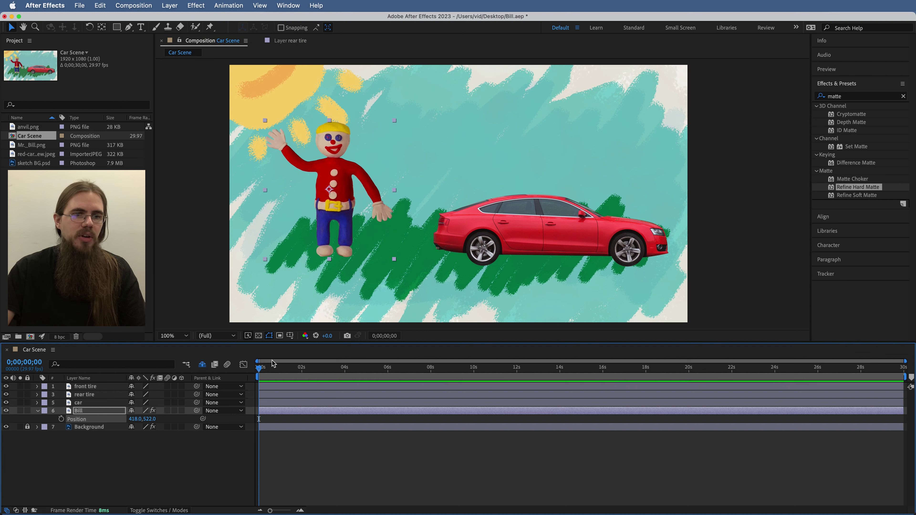
left_click_drag(262, 371, 292, 379)
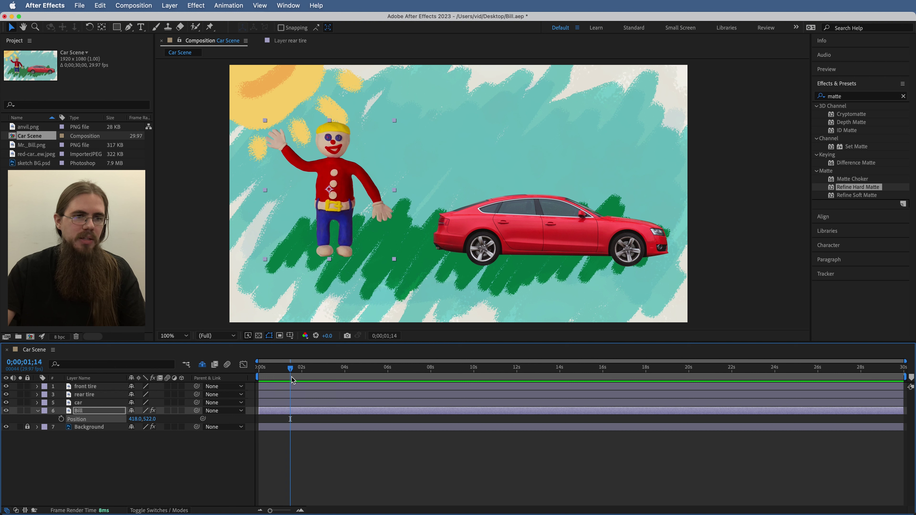
left_click(61, 419)
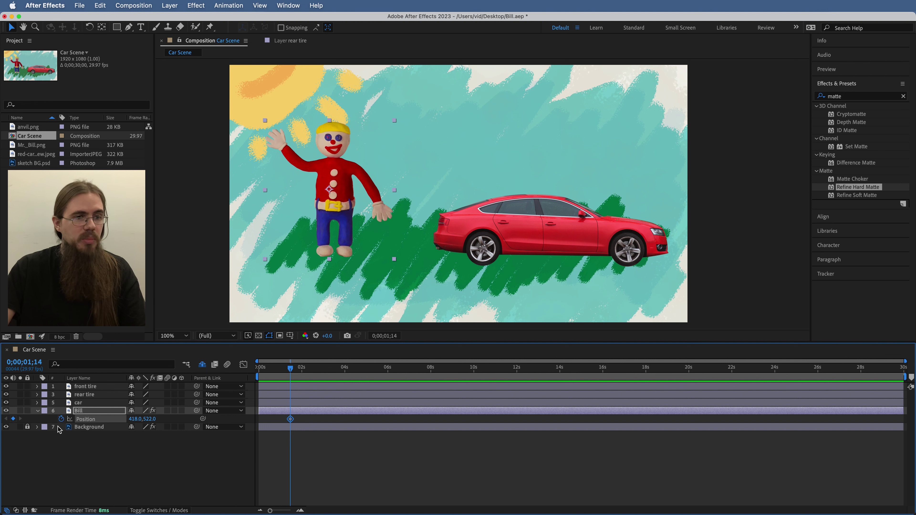
Step: Try lowering Bill to 418, 756 with a second Position keyframe at 0;00;02;15, and undo it
left_click_drag(292, 369, 314, 375)
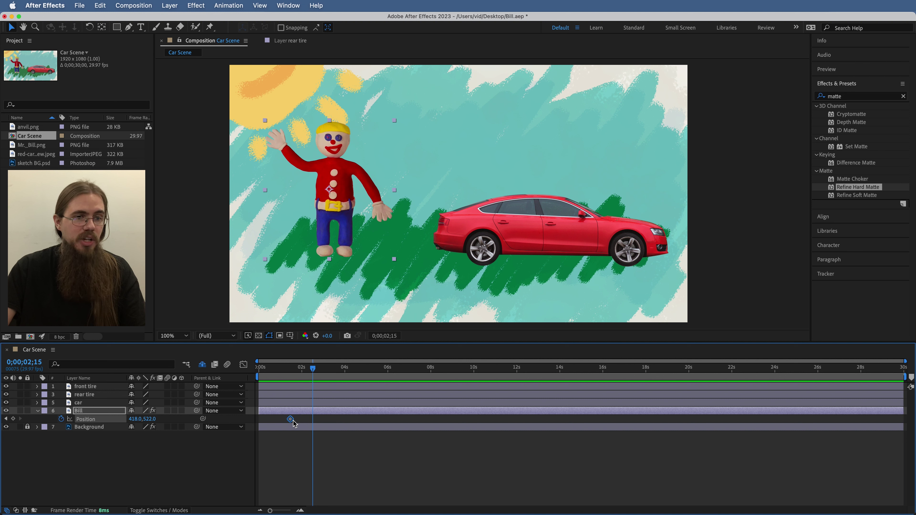
left_click_drag(150, 423, 311, 426)
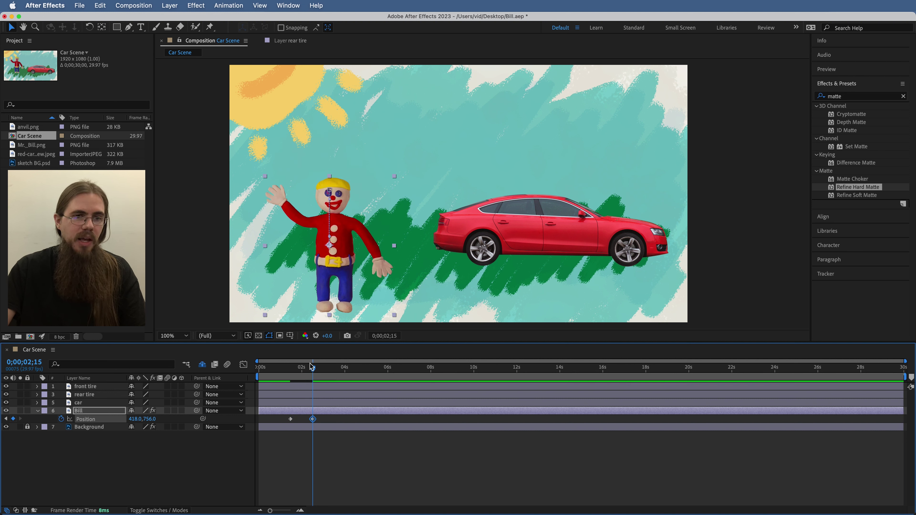
mouse_move(314, 369)
left_mouse_down()
mouse_move(286, 371)
mouse_move(314, 372)
mouse_move(291, 374)
mouse_move(305, 375)
left_mouse_up()
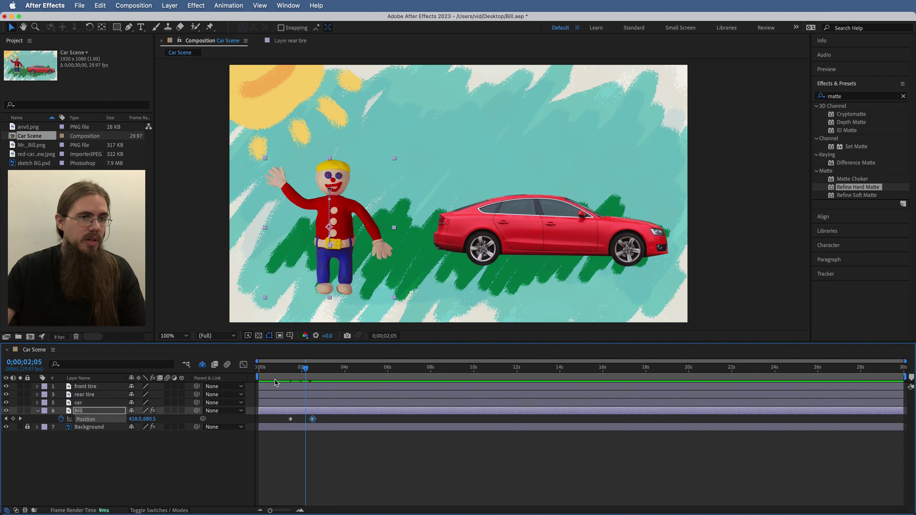
key("super+z")
Step: At 0;00;03;17, move Bill behind the car to about 1364, 490 as a second Position keyframe
left_click_drag(292, 369, 336, 382)
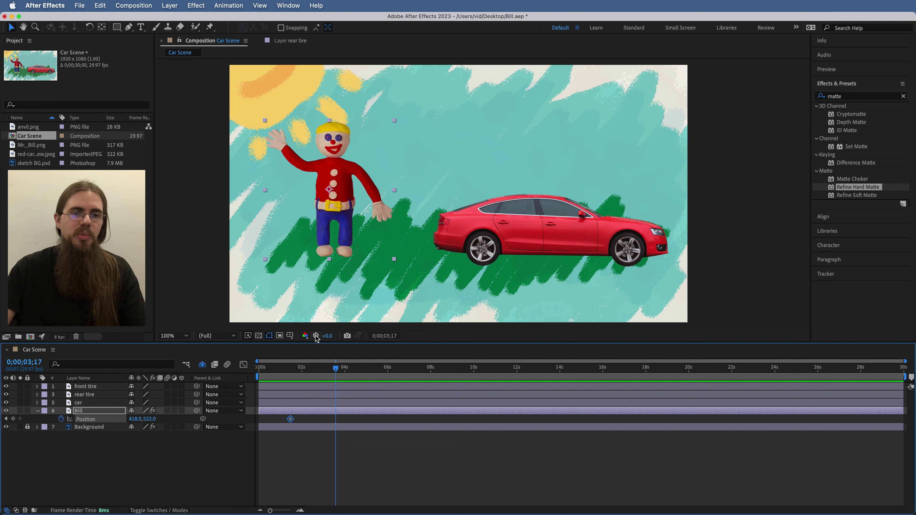
left_click_drag(333, 215, 557, 208)
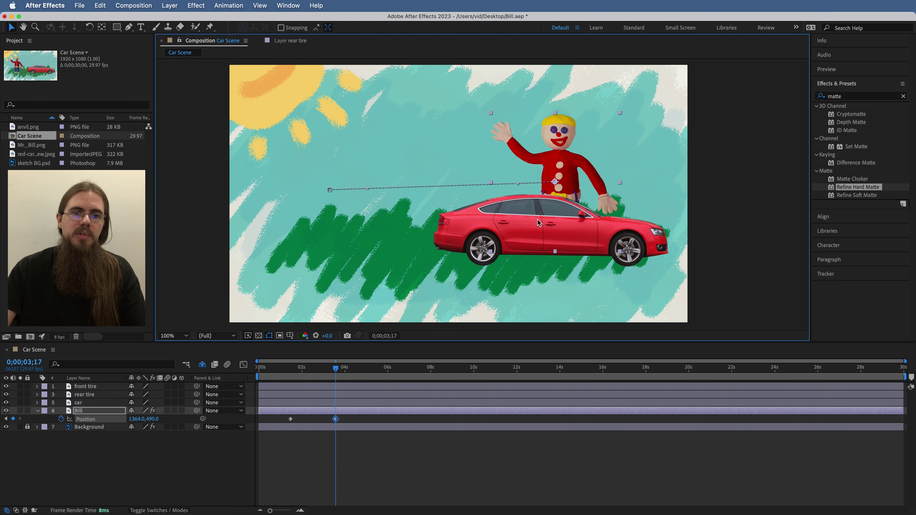
Step: Scrub and jump between Bill's two Position keyframes to review the movement toward the car
left_click(285, 375)
left_click_drag(282, 375, 316, 378)
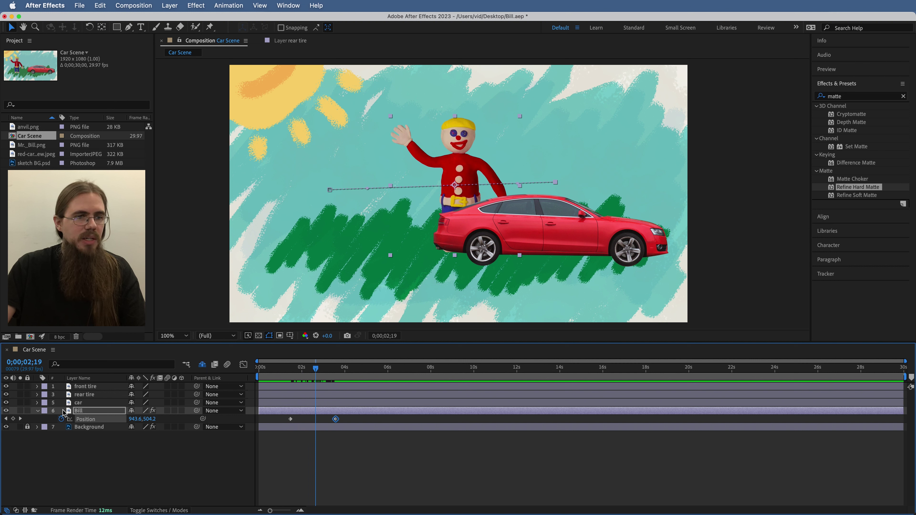
left_click(20, 419)
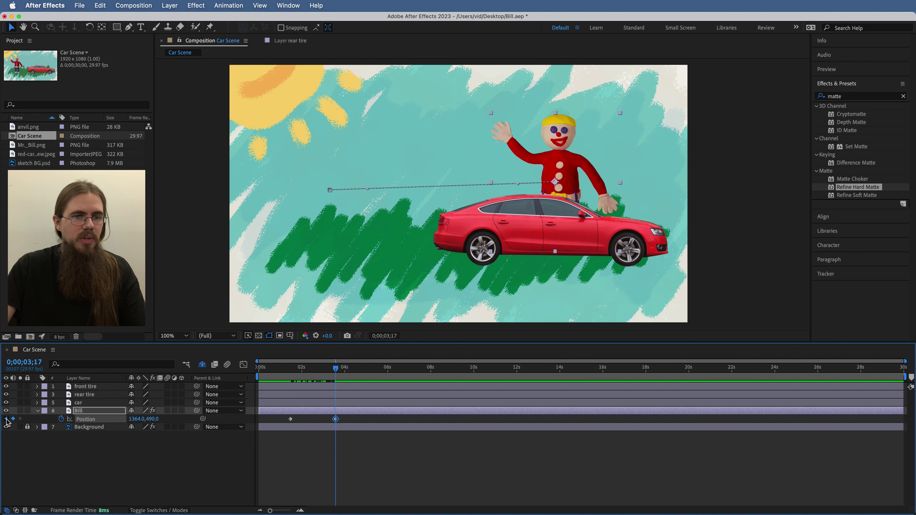
left_click(6, 419)
left_click(20, 418)
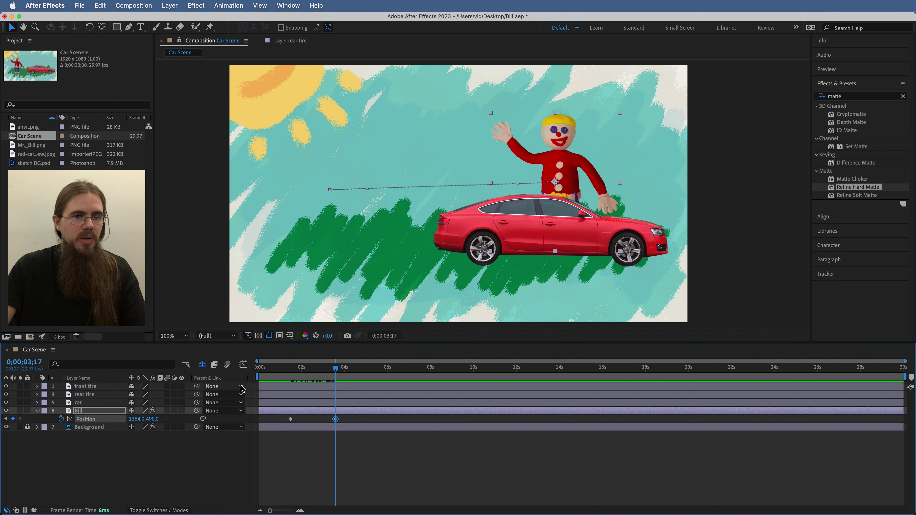
mouse_move(297, 372)
left_mouse_down()
mouse_move(320, 372)
mouse_move(295, 382)
mouse_move(328, 382)
mouse_move(293, 382)
mouse_move(347, 382)
mouse_move(291, 383)
mouse_move(312, 370)
left_mouse_up()
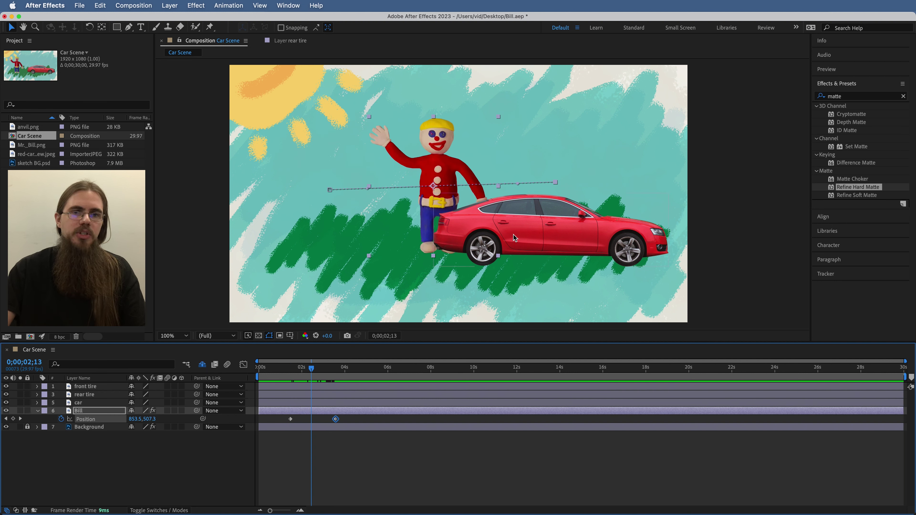
Step: At 0;00;02;15, raise Bill above the car to about 887.5, 286.3 to add a middle Position keyframe
mouse_move(312, 369)
left_mouse_down()
mouse_move(326, 371)
mouse_move(310, 375)
left_mouse_up()
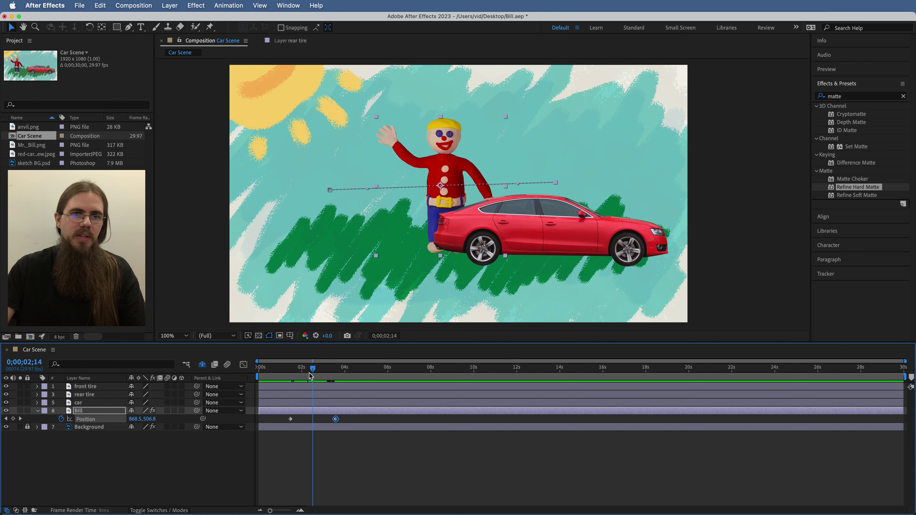
left_click_drag(438, 216, 439, 163)
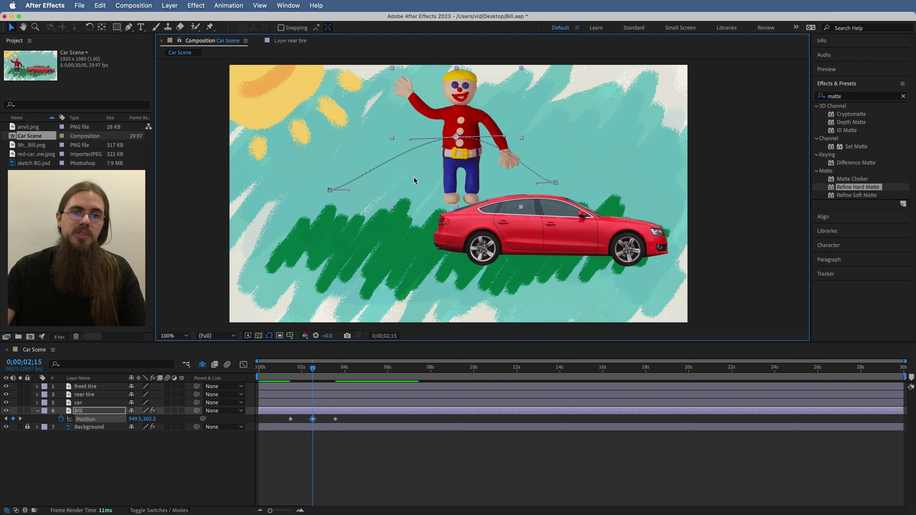
key("space")
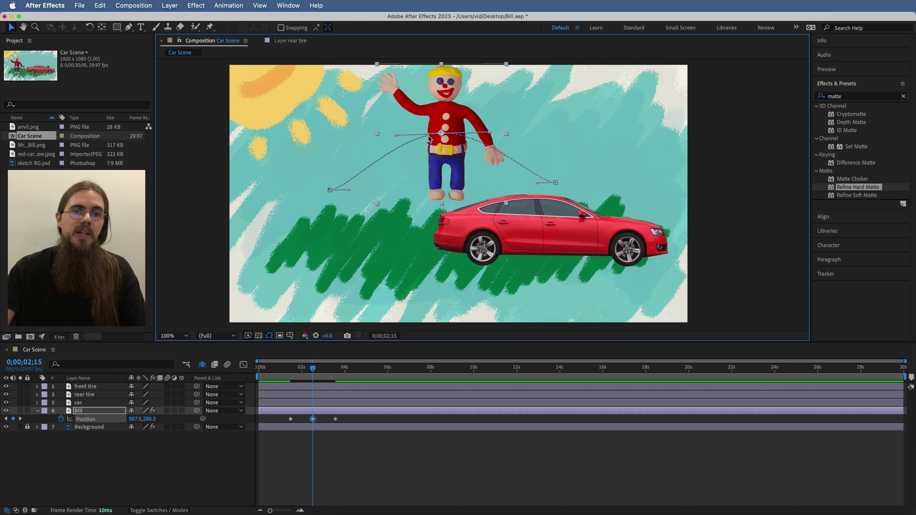
left_click_drag(395, 135, 395, 134)
mouse_move(488, 136)
left_mouse_down()
mouse_move(505, 126)
mouse_move(489, 133)
left_mouse_up()
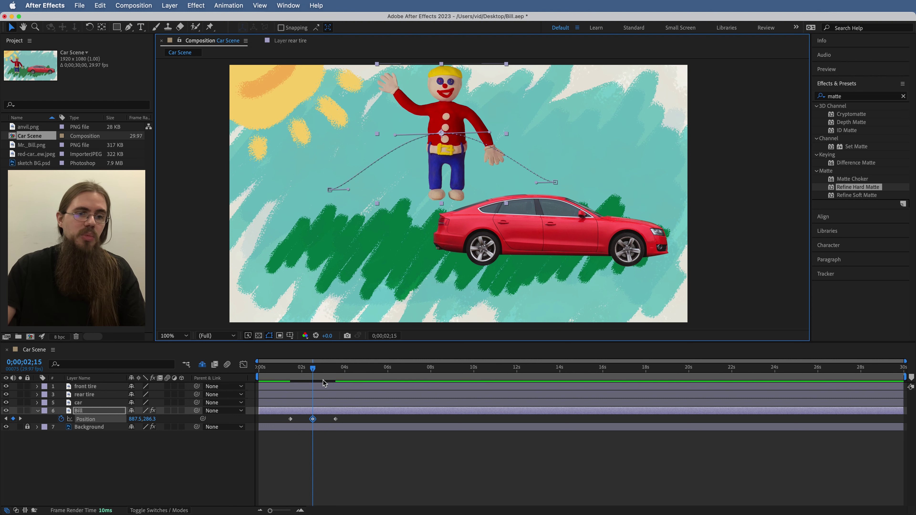
Step: Bend the direction handles at the start and end of Bill's motion path upward into a rounded jump arc, and preview it
mouse_move(303, 368)
left_mouse_down()
mouse_move(292, 368)
mouse_move(336, 371)
mouse_move(305, 369)
left_mouse_up()
left_click_drag(348, 189, 337, 177)
left_click_drag(536, 183, 553, 167)
left_click_drag(338, 177, 332, 172)
left_click_drag(315, 367, 286, 367)
key("space")
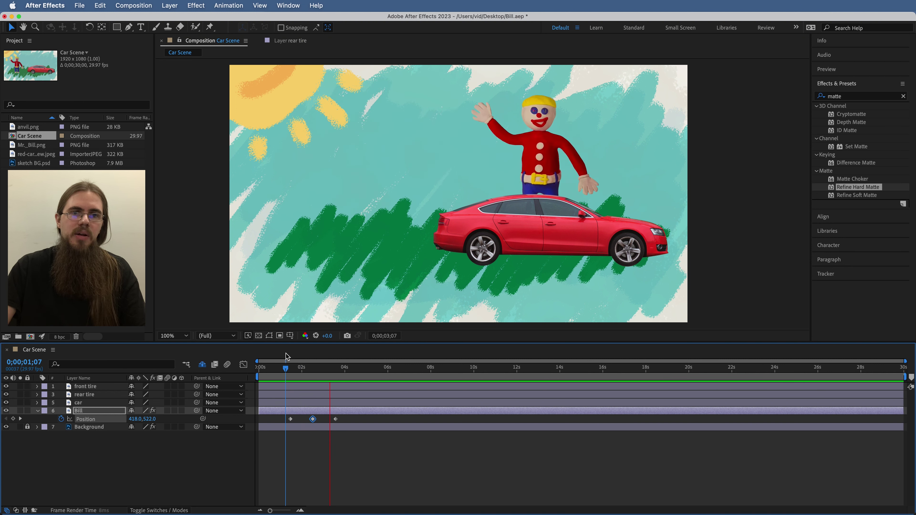
Step: Set the car layer's first Position keyframe at 0;00;04;19 and advance the current time to 0;00;06;10
left_click_drag(295, 367, 346, 369)
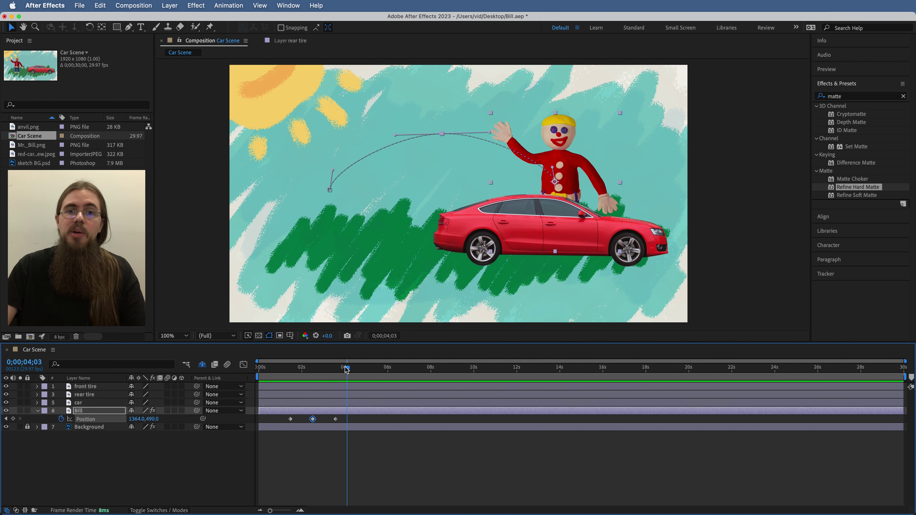
left_click(449, 229)
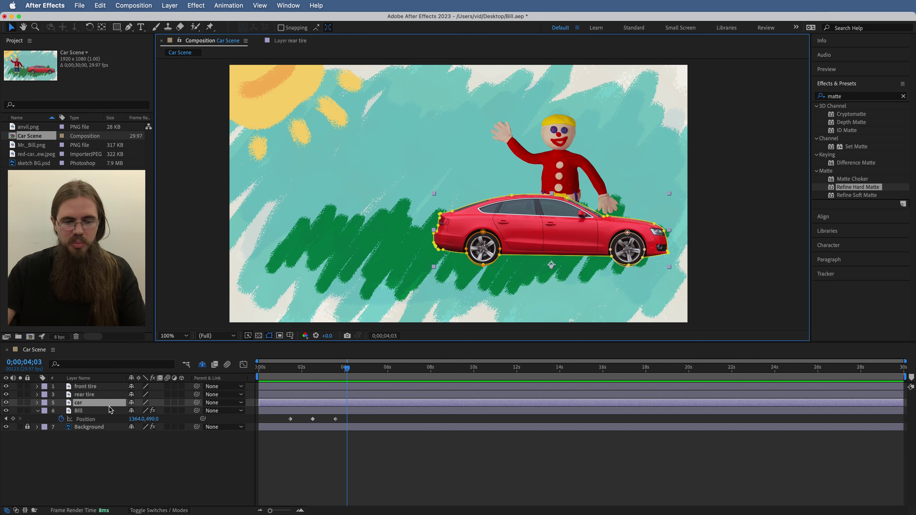
key("p")
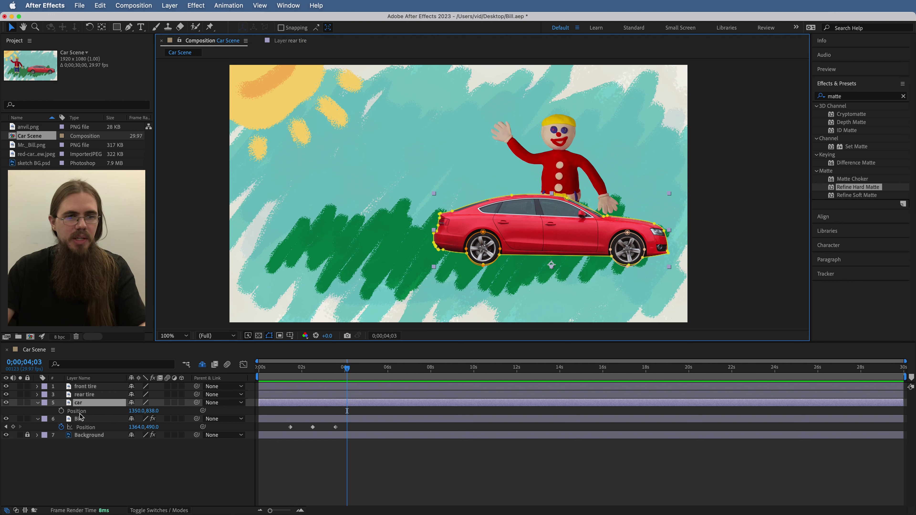
left_click_drag(354, 368, 358, 368)
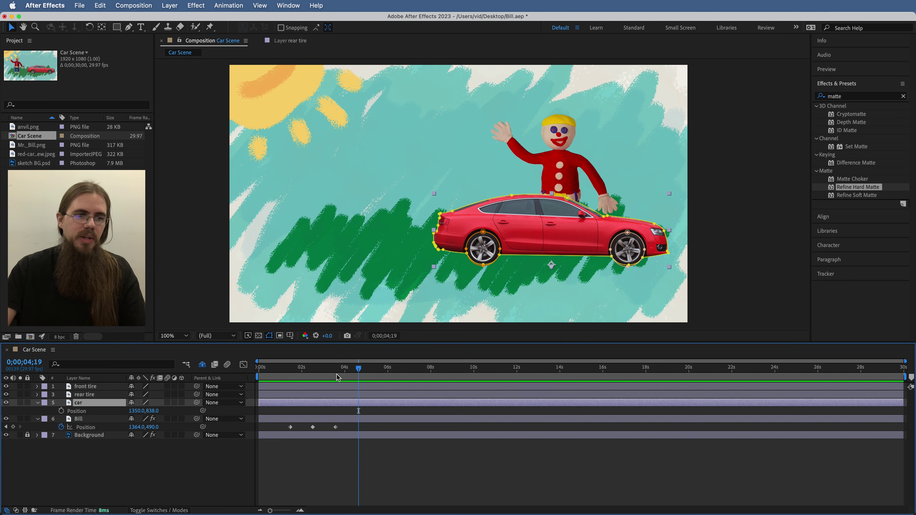
left_click(62, 411)
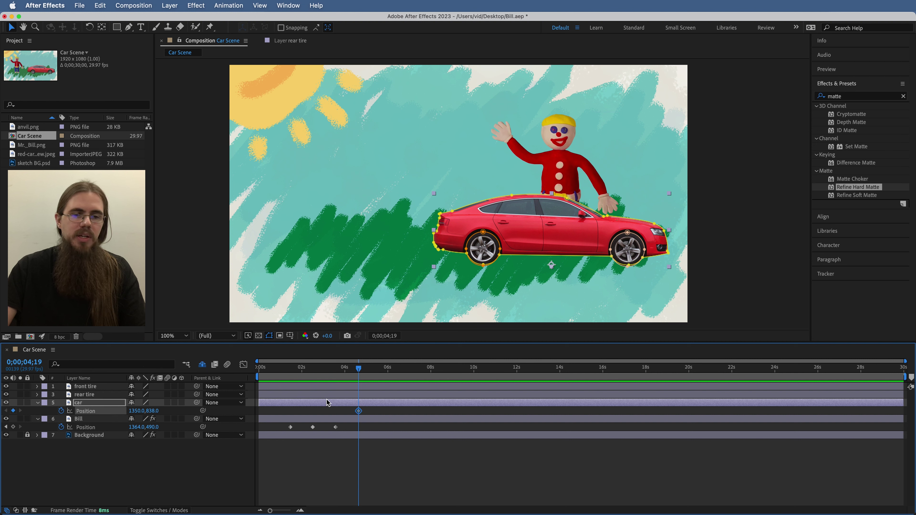
left_click_drag(359, 370, 394, 371)
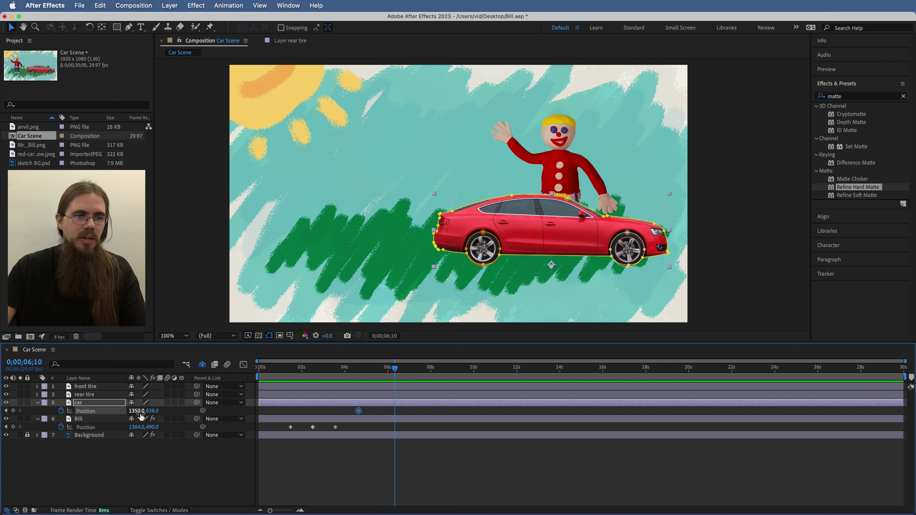
Step: Try moving only the car body out of frame to X position 2404, and undo it
left_click_drag(135, 415, 634, 407)
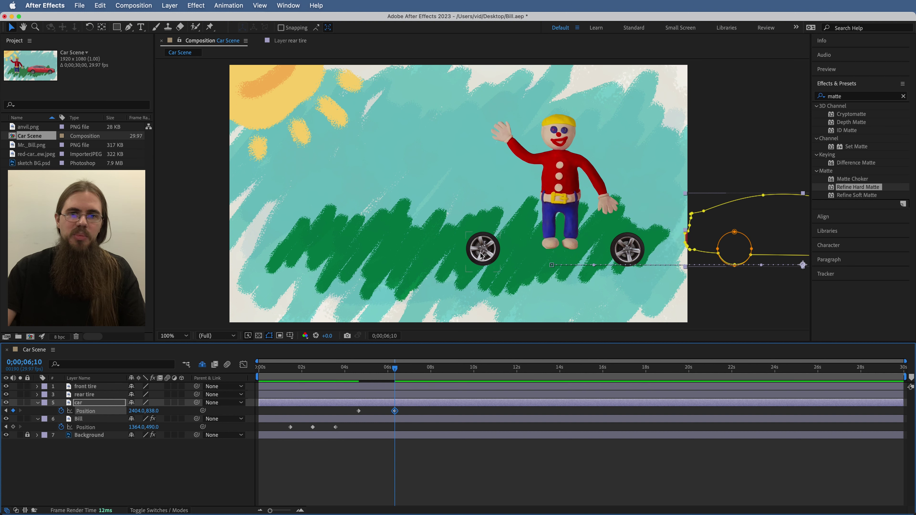
key("super+z")
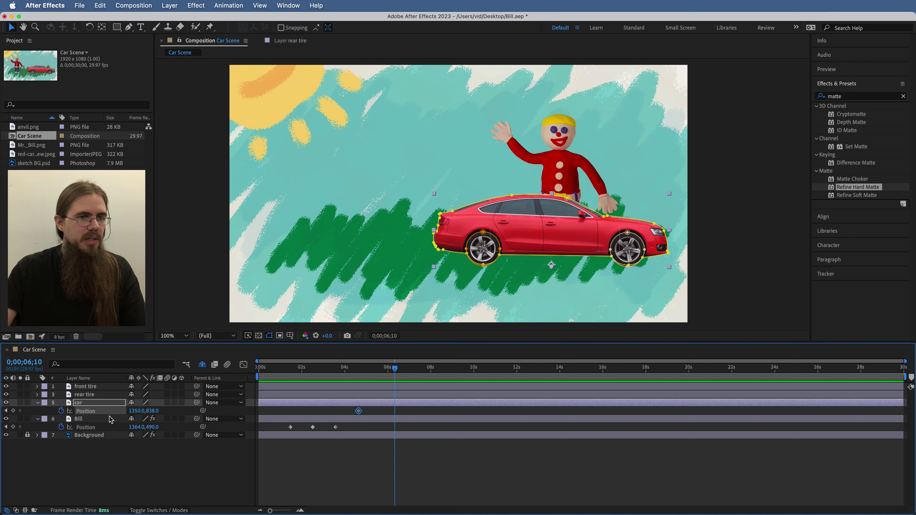
Step: Parent the Bill, rear tire and front tire layers to the car layer
left_click(88, 419)
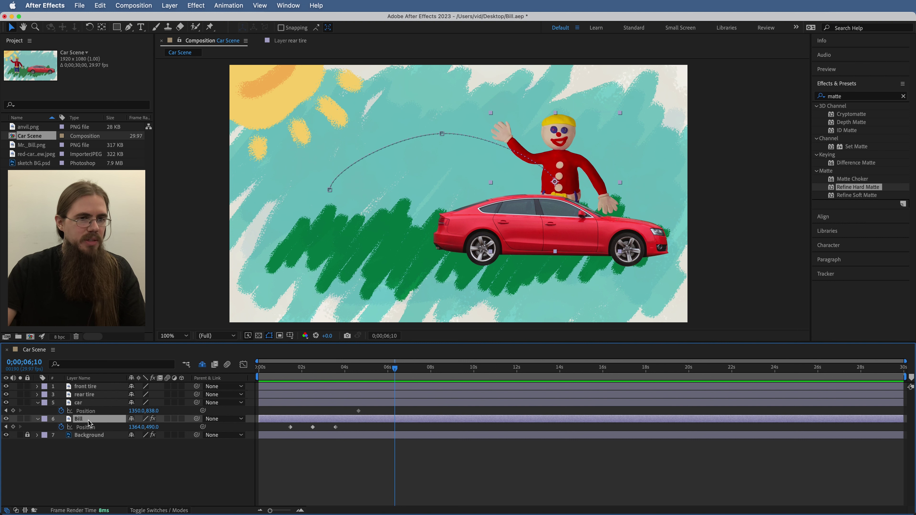
left_click_drag(180, 418, 100, 403)
left_click(99, 403)
left_click(100, 394)
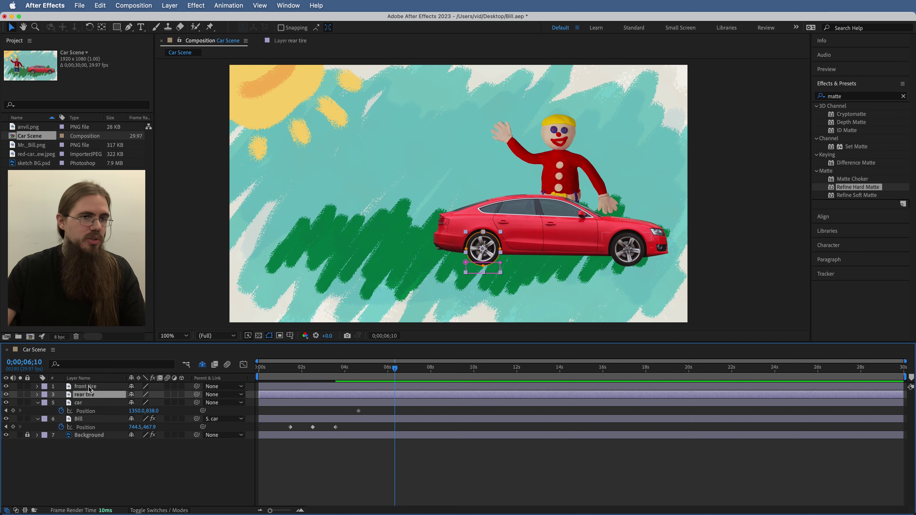
left_click(89, 387, "shift")
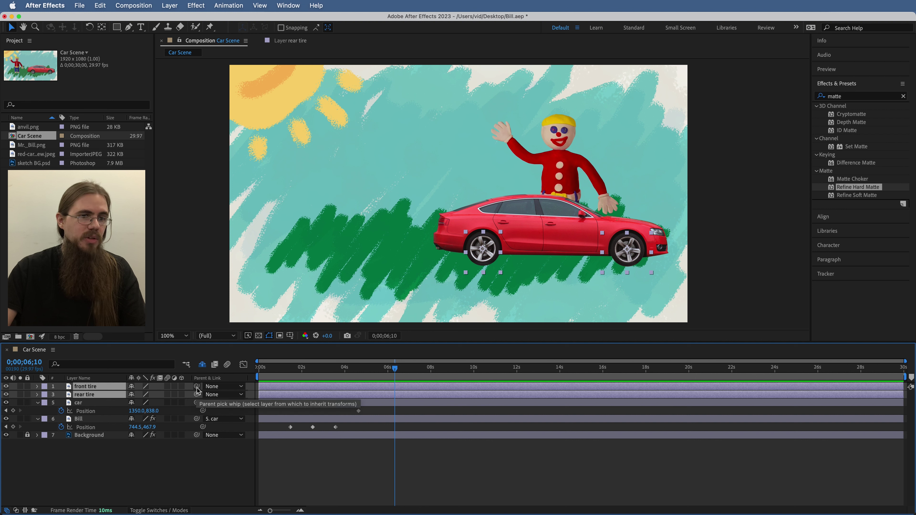
left_click_drag(198, 389, 89, 408)
Step: Test the parenting by moving the car a little in the composition, and undo the move
left_click(442, 240)
mouse_move(542, 236)
left_mouse_down()
mouse_move(519, 232)
mouse_move(529, 214)
mouse_move(534, 225)
left_mouse_up()
key("ctrl+z")
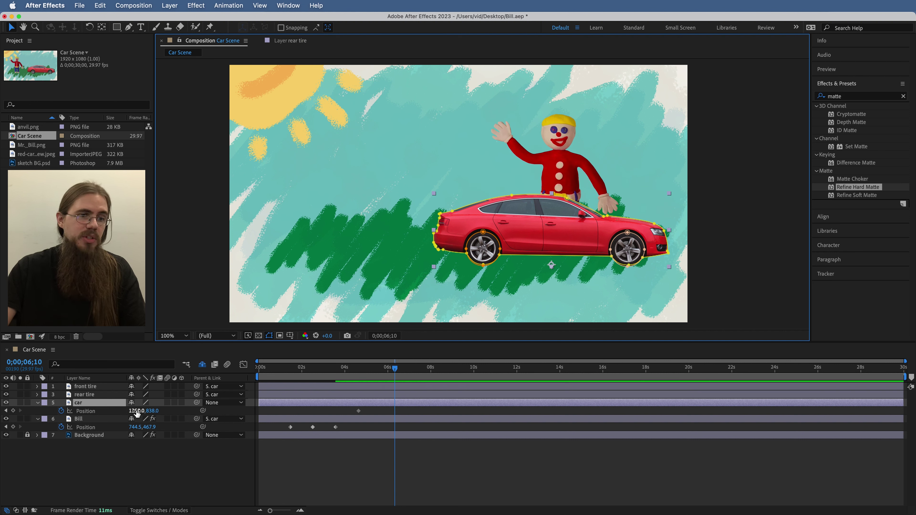
Step: Move the car out of frame to X position 2524 as its second Position keyframe at 0;00;06;10
left_click_drag(136, 414, 772, 415)
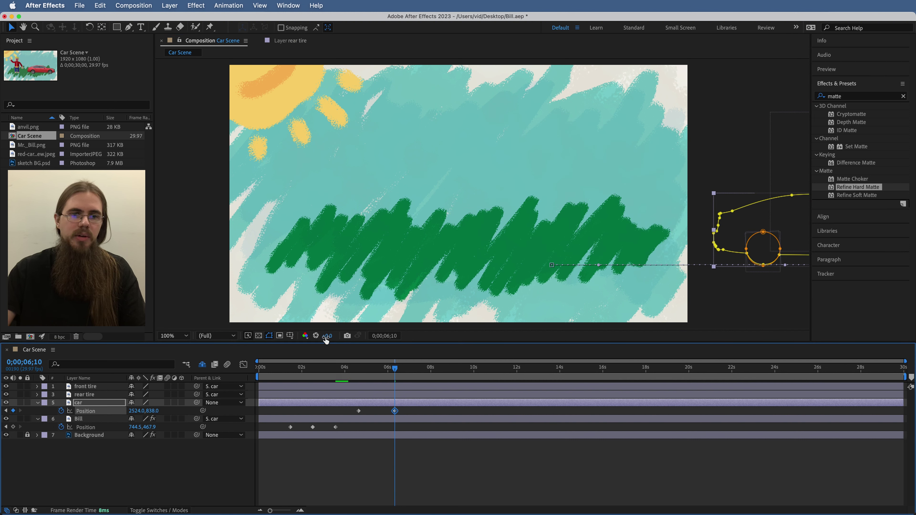
Step: Preview the car driving off, and apply Easy Ease Out to the car's first Position keyframe
left_click(341, 369)
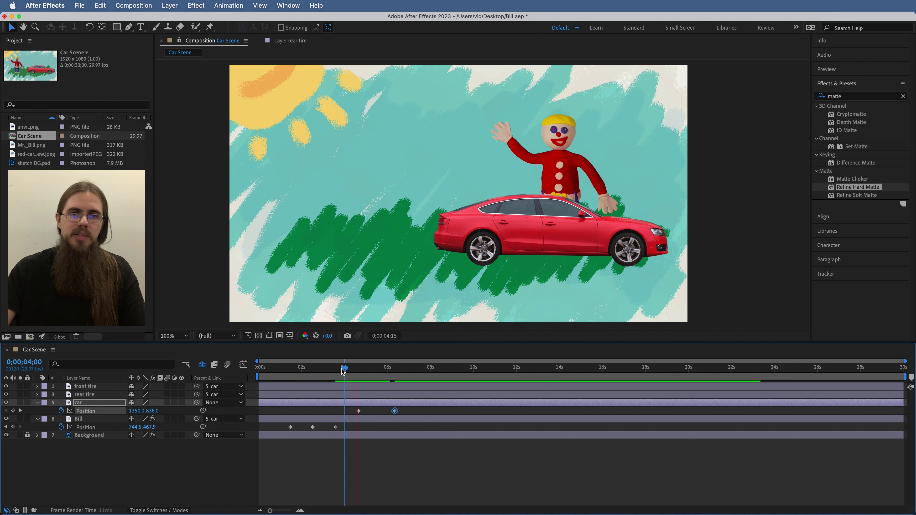
left_click_drag(345, 369, 365, 378)
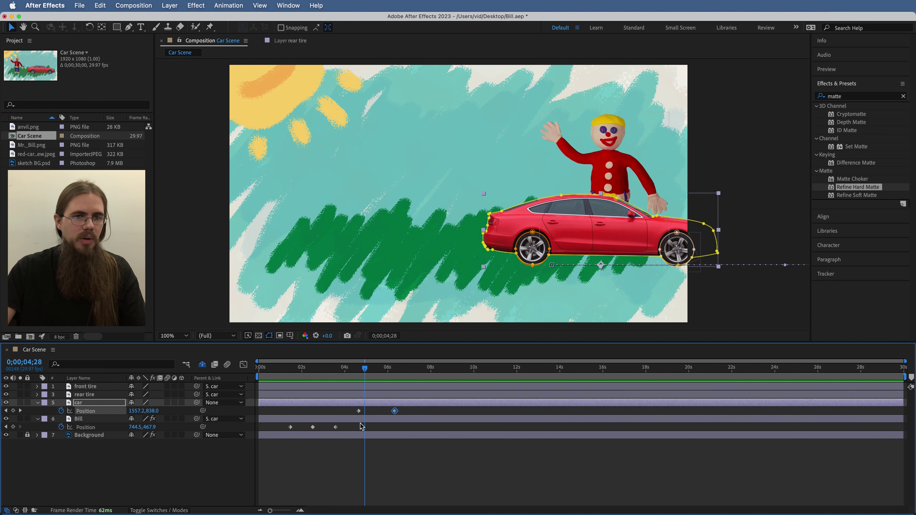
left_click(358, 411)
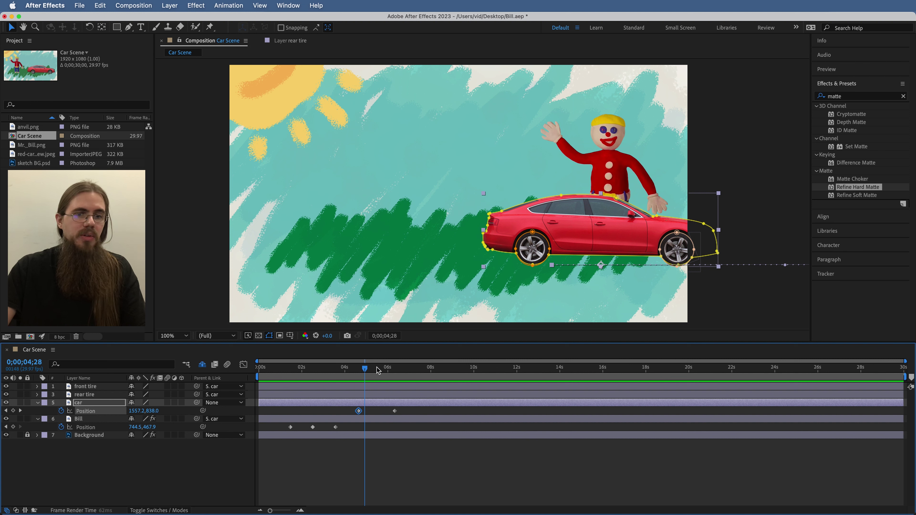
right_click(359, 412)
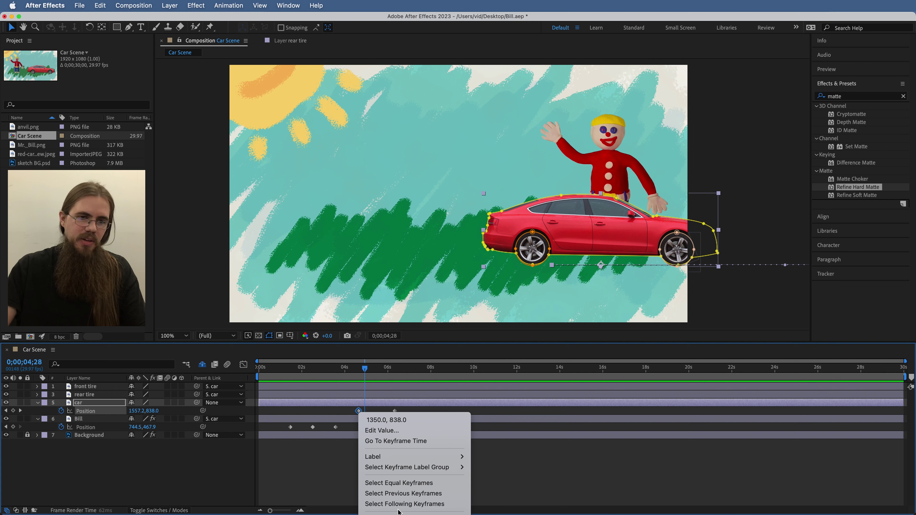
left_click(346, 412)
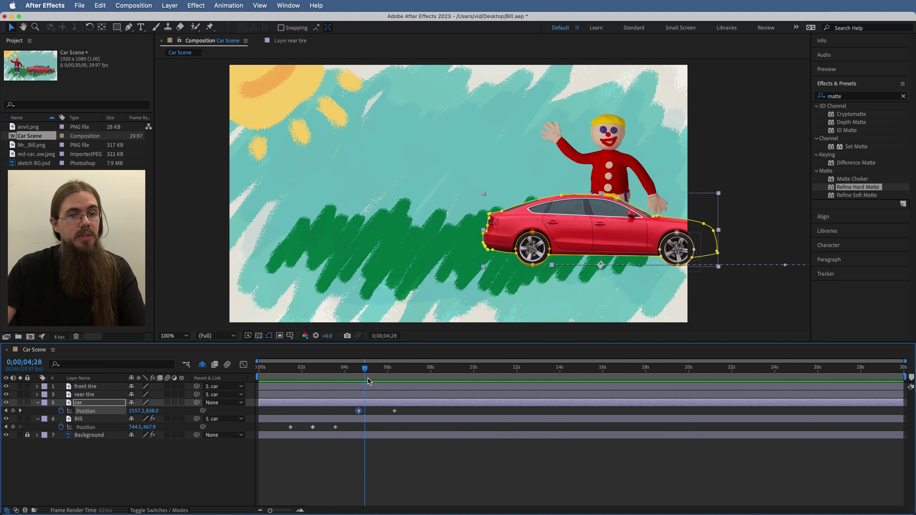
key("grave")
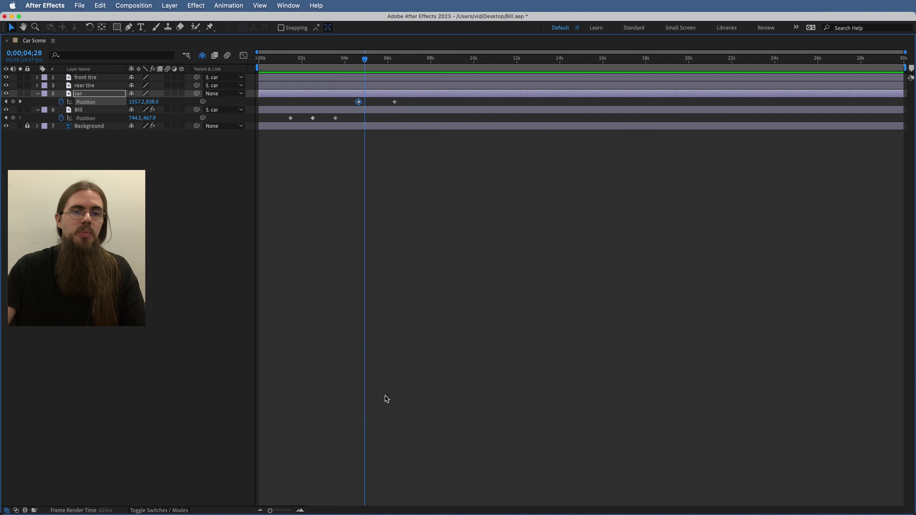
right_click(359, 105)
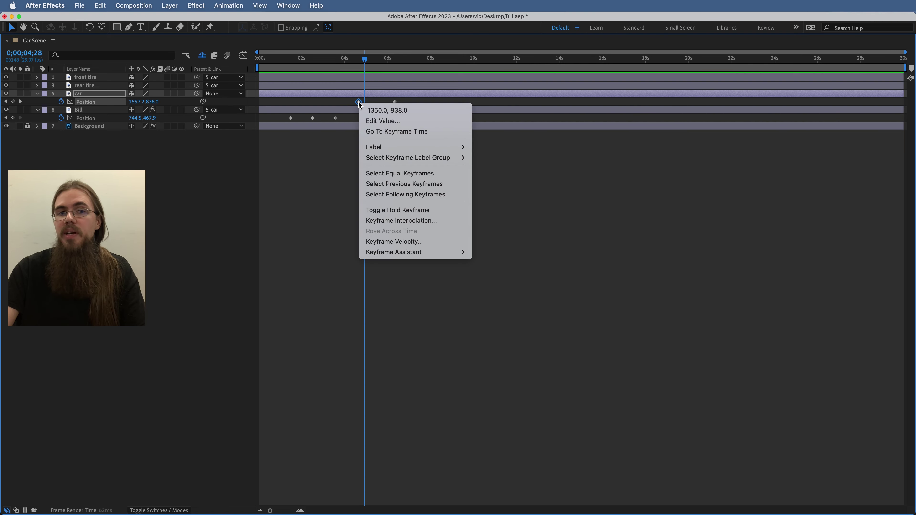
mouse_move(432, 147)
mouse_move(417, 254)
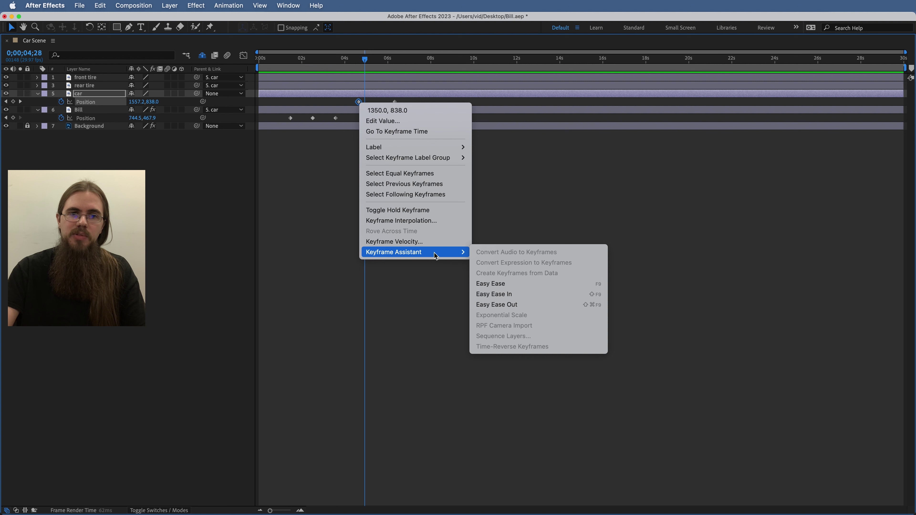
left_click(520, 306)
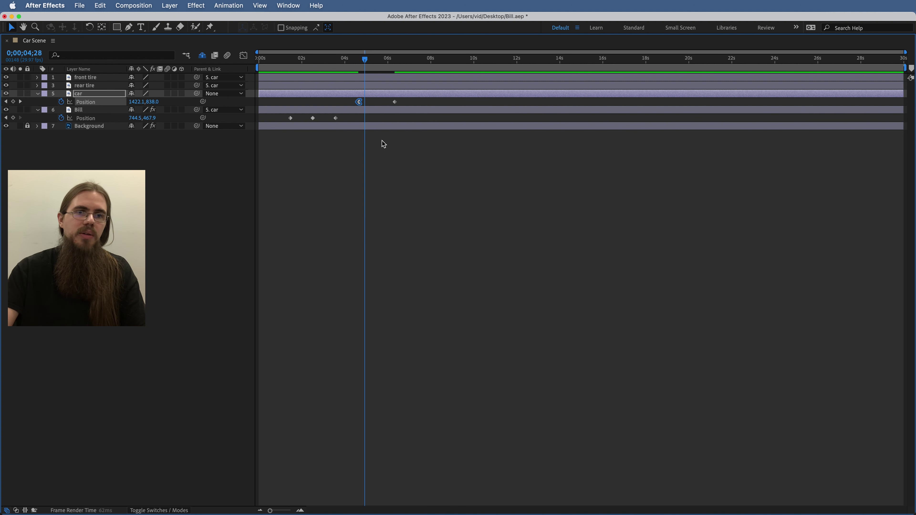
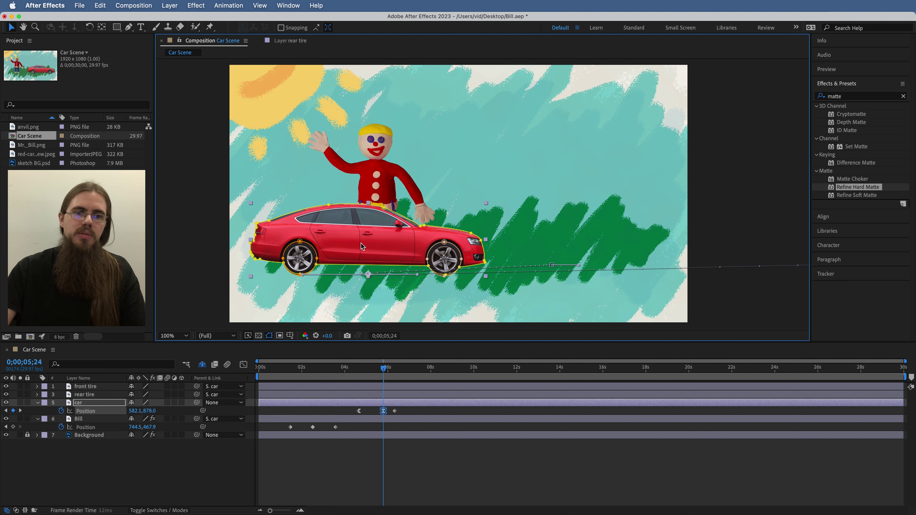
Step: Move the car beyond the frame's left edge to X position -520 as a third Position keyframe at 0;00;07;07
left_click(388, 368)
left_click_drag(388, 369, 415, 373)
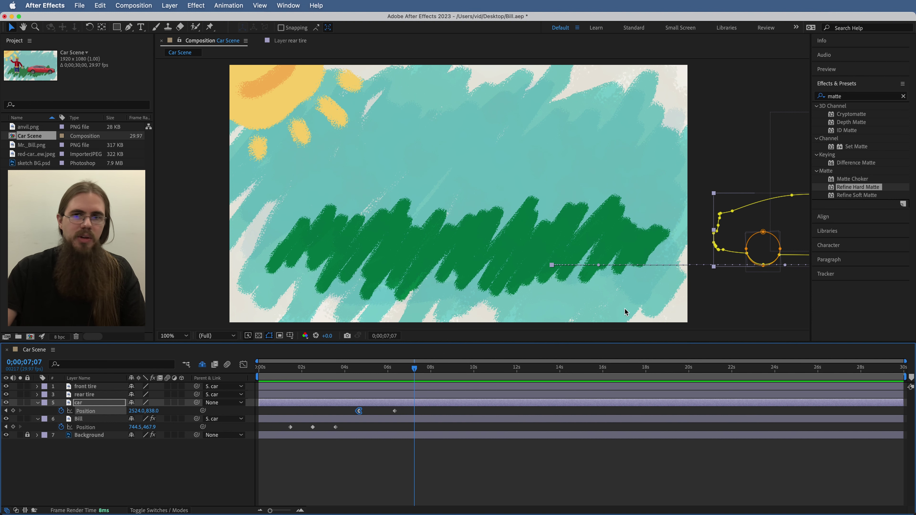
left_click_drag(791, 223, 93, 226)
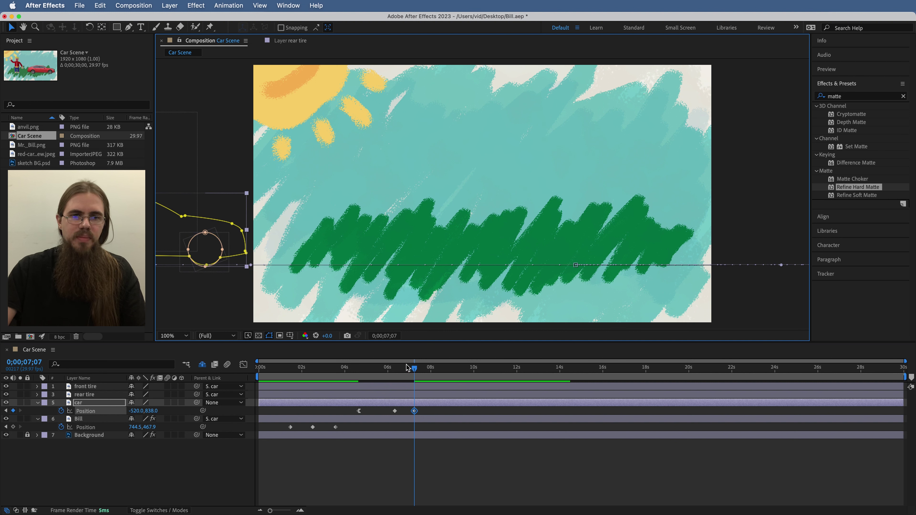
Step: Play back and scrub the car's movement between its second and third Position keyframes
left_click_drag(396, 372, 386, 374)
key("space")
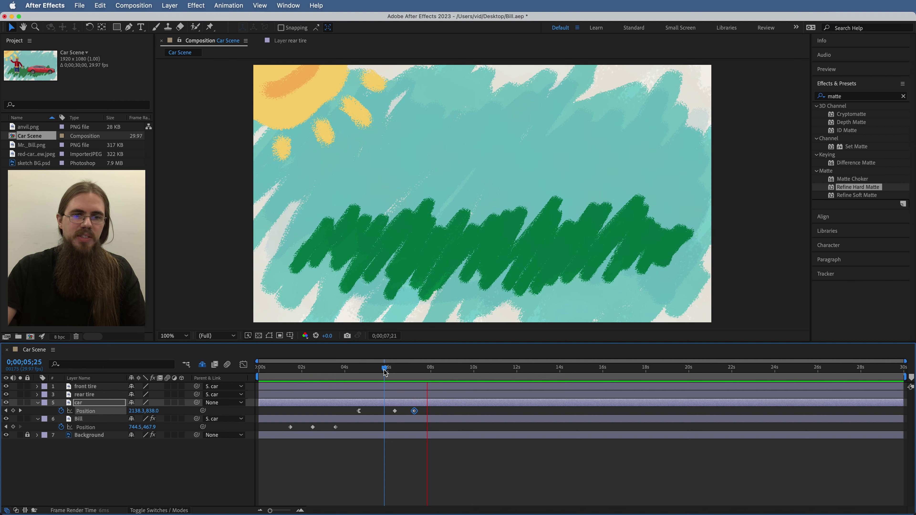
mouse_move(385, 371)
left_mouse_down()
mouse_move(419, 373)
mouse_move(362, 378)
mouse_move(398, 377)
left_mouse_up()
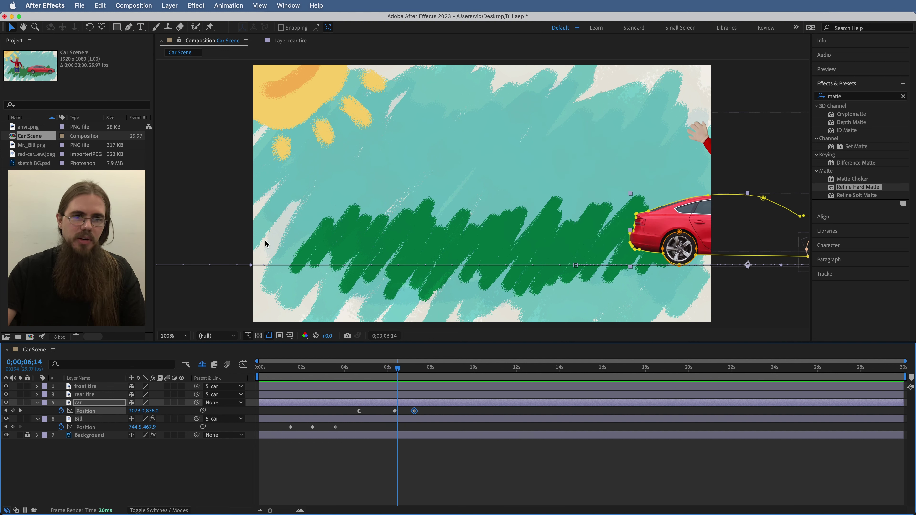
Step: Turn the car's second Position keyframe into a hold keyframe, and scrub past it to check the jump
left_click(394, 411)
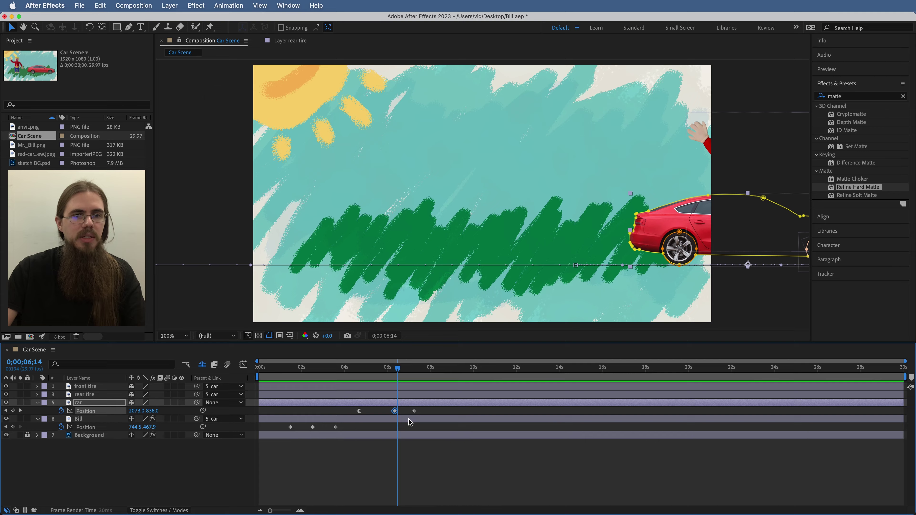
key("grave")
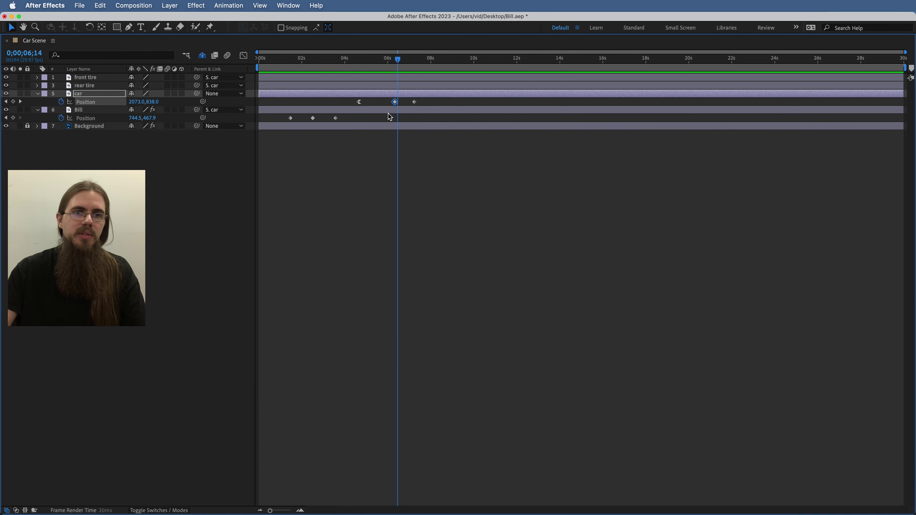
right_click(395, 103)
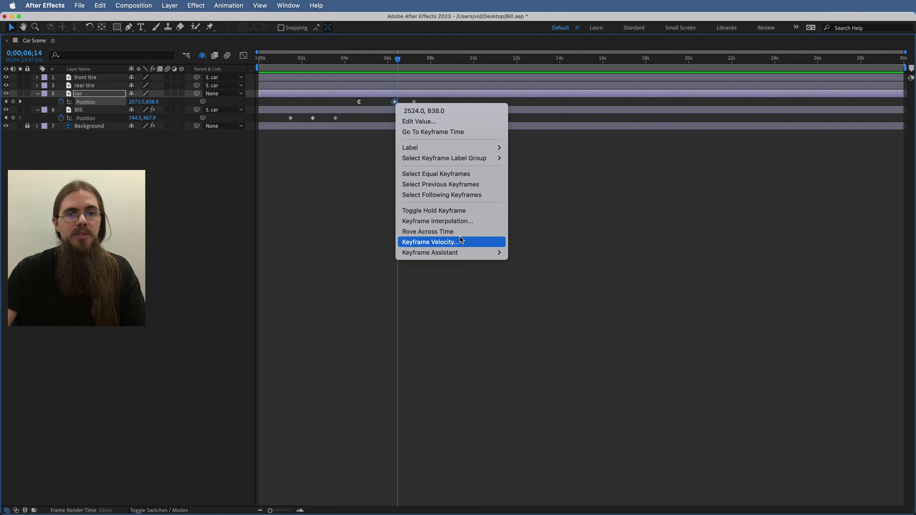
left_click(439, 212)
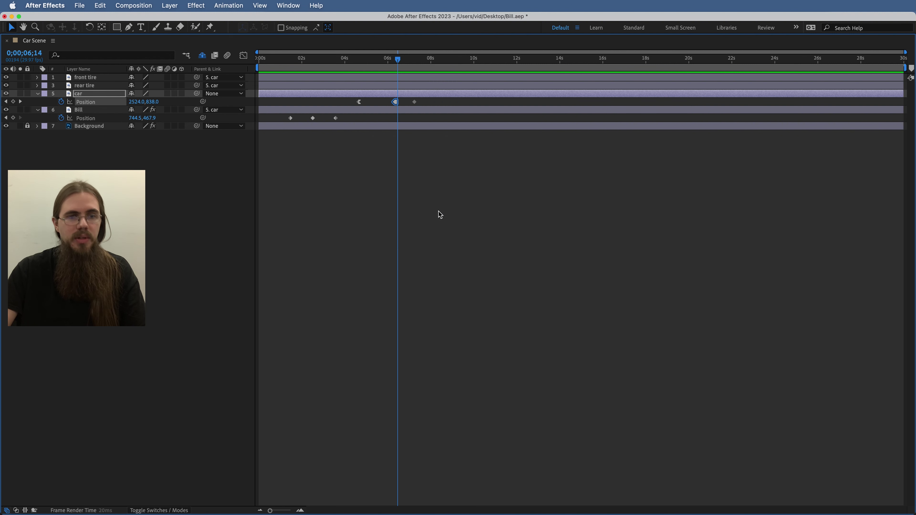
key("grave")
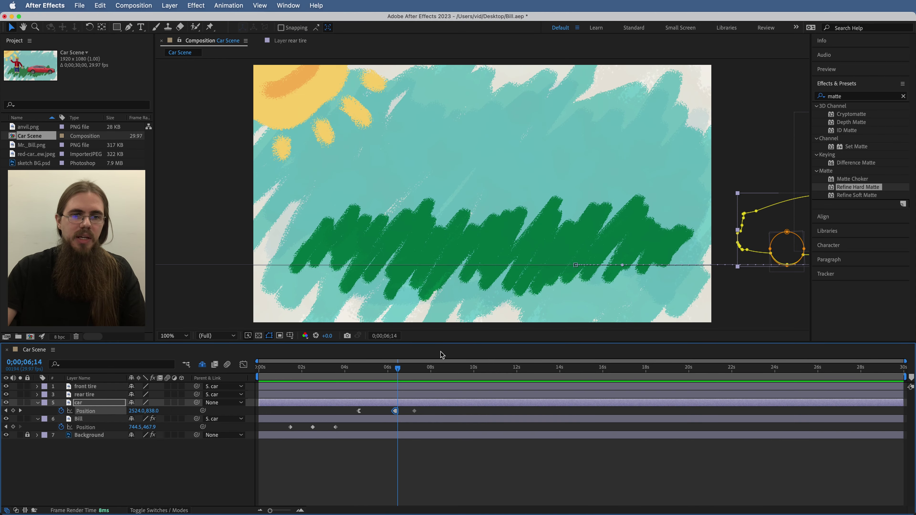
mouse_move(396, 368)
left_mouse_down()
mouse_move(385, 372)
mouse_move(404, 377)
left_mouse_up()
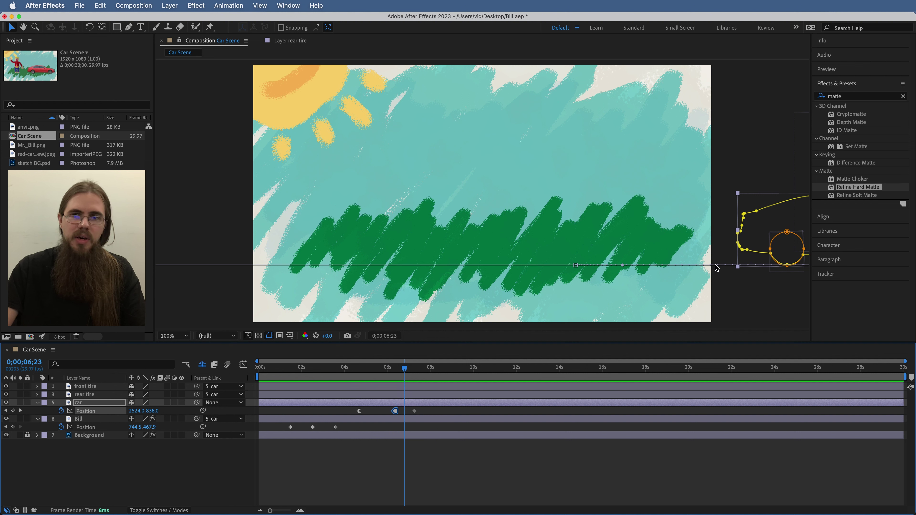
left_click_drag(407, 371, 423, 377)
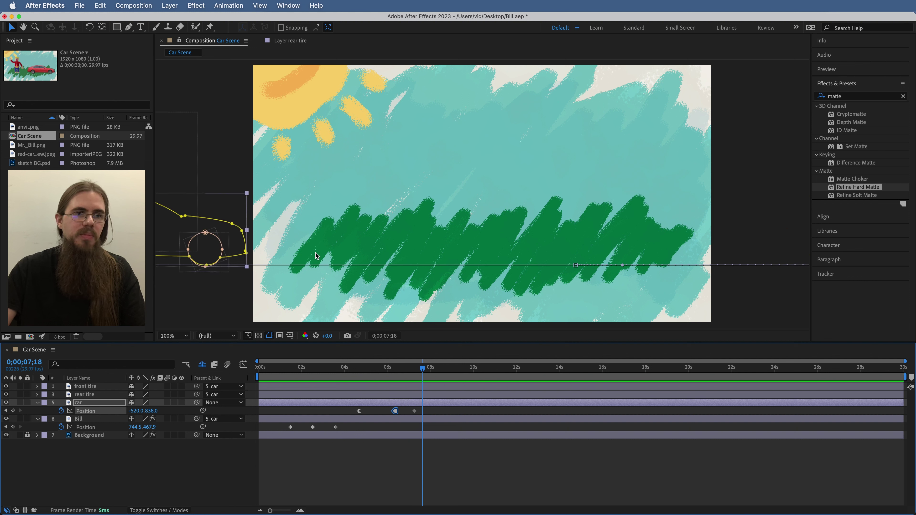
Step: Move the car back into frame to X position 1014 at 0;00;08;19, and play the animation from 0;00;04;11
left_click_drag(429, 378, 446, 378)
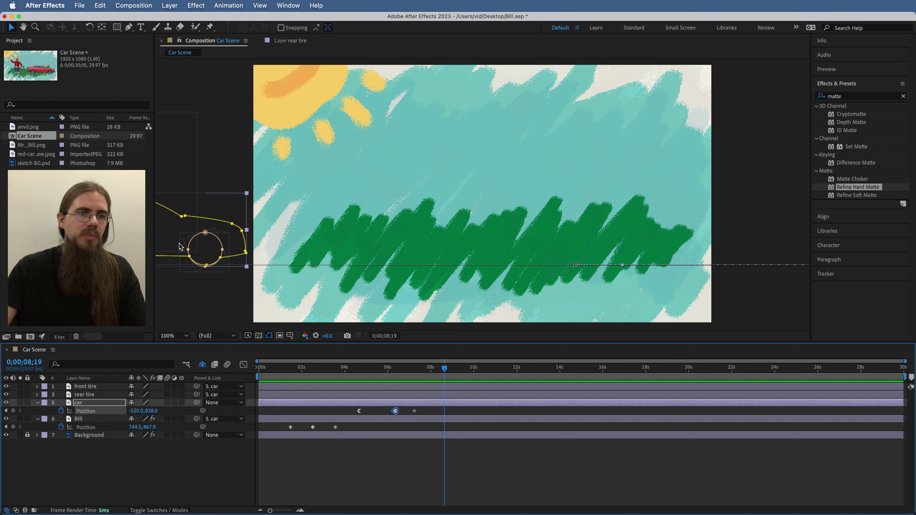
left_click_drag(166, 233, 529, 257)
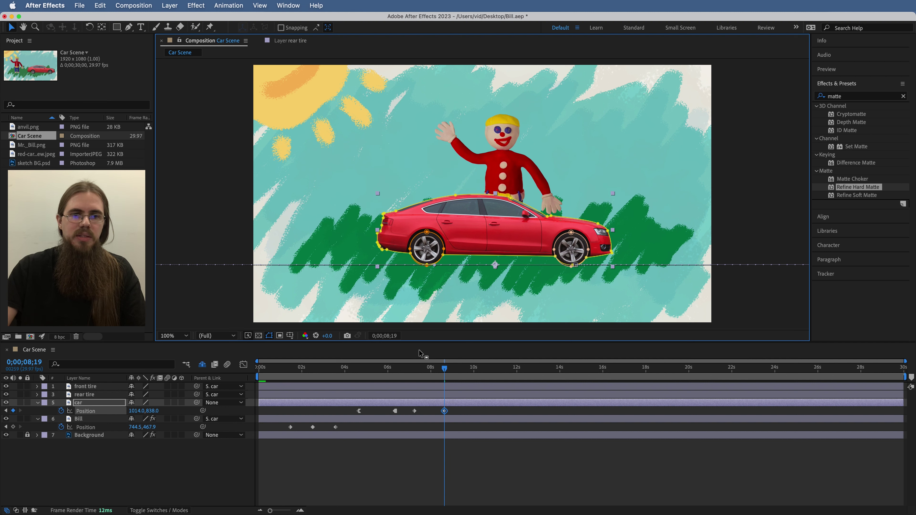
left_click(353, 369)
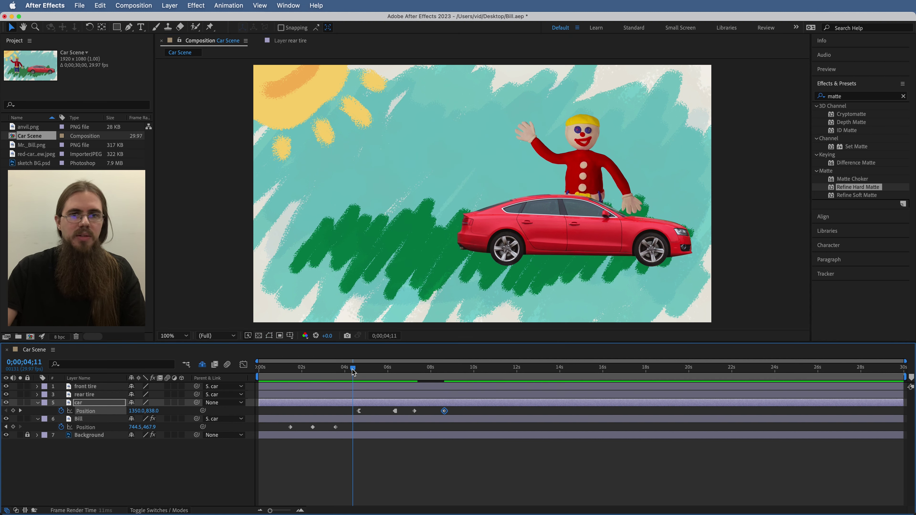
key("space")
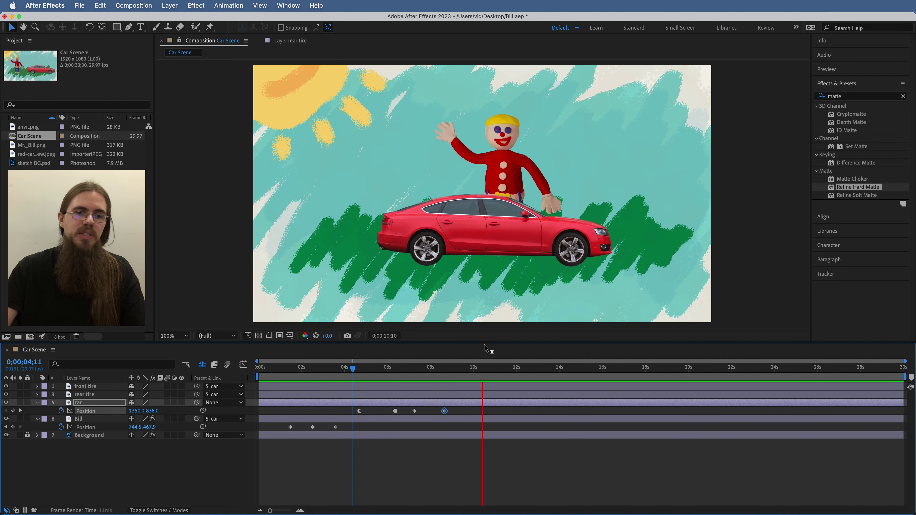
key("space")
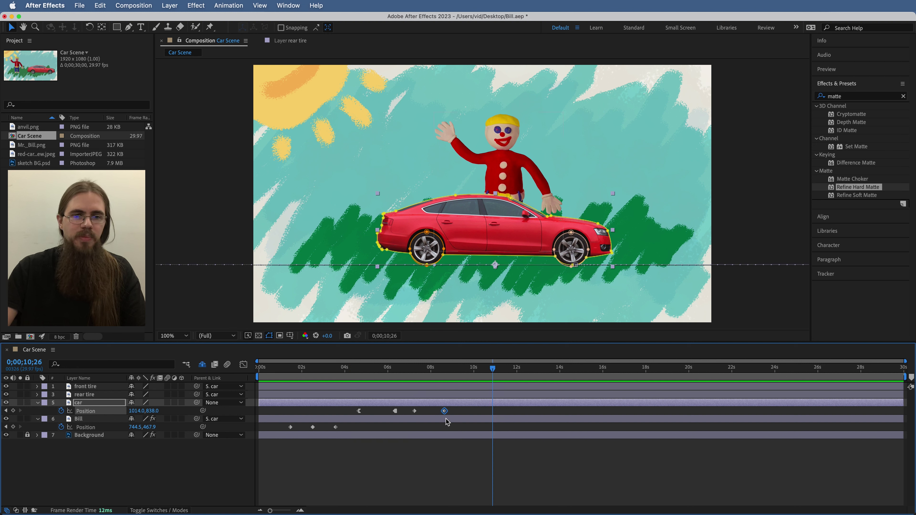
Step: Apply Easy Ease In to the car's last Position keyframe at 0;00;08;19
key("grave")
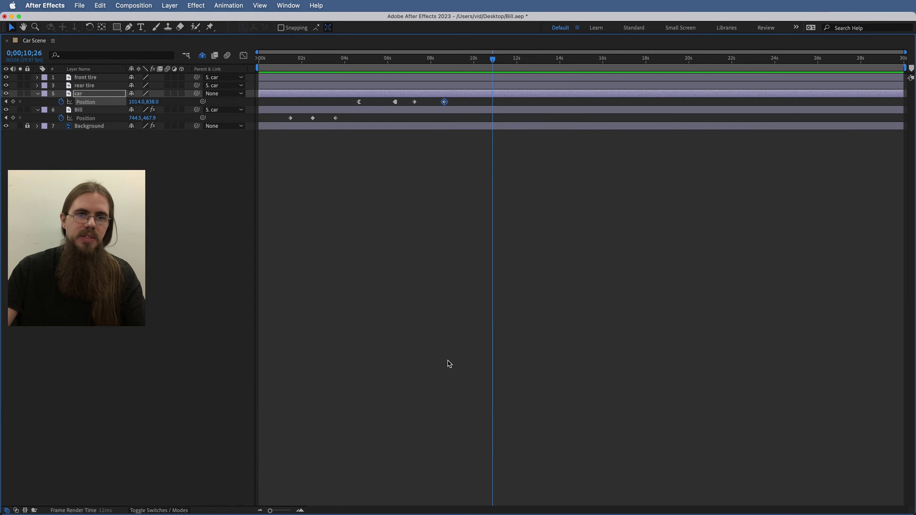
right_click(443, 103)
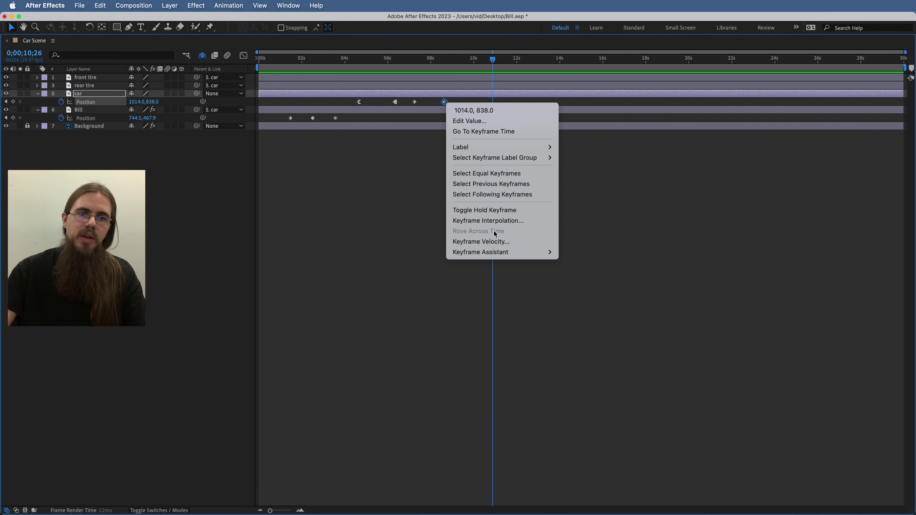
mouse_move(497, 254)
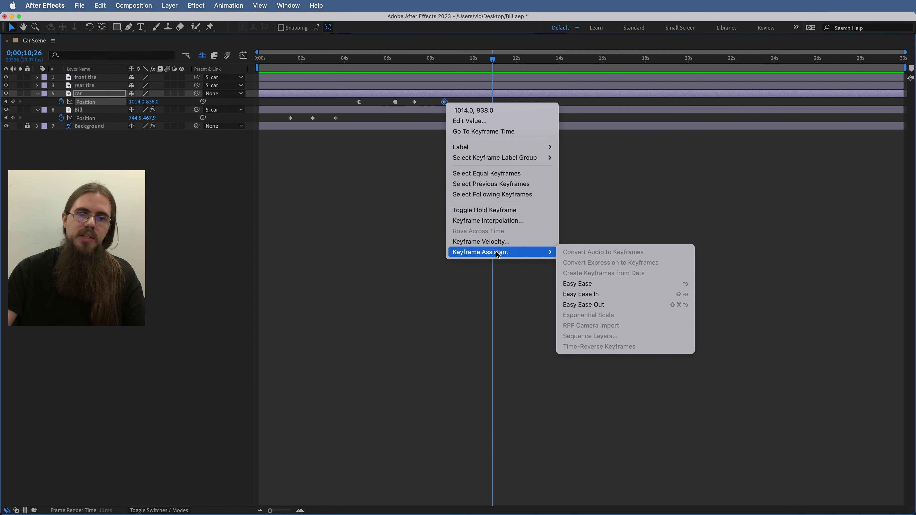
left_click(590, 295)
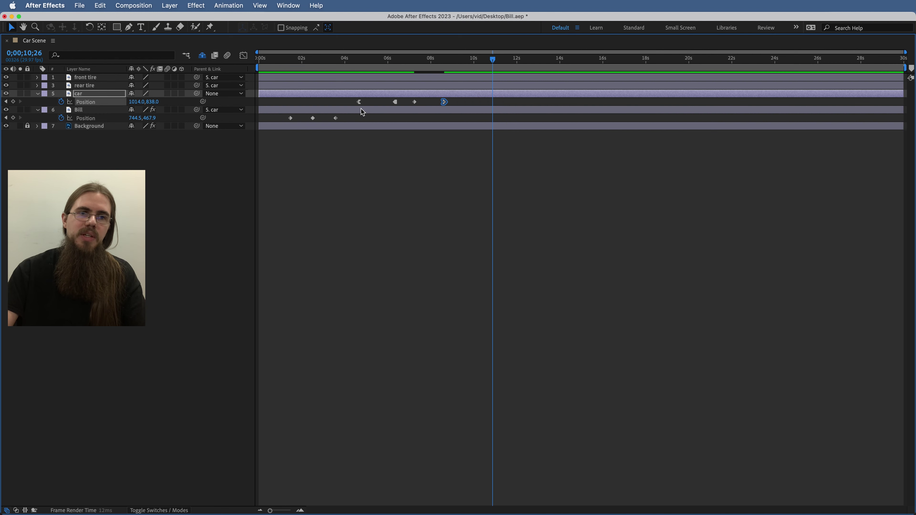
mouse_move(359, 104)
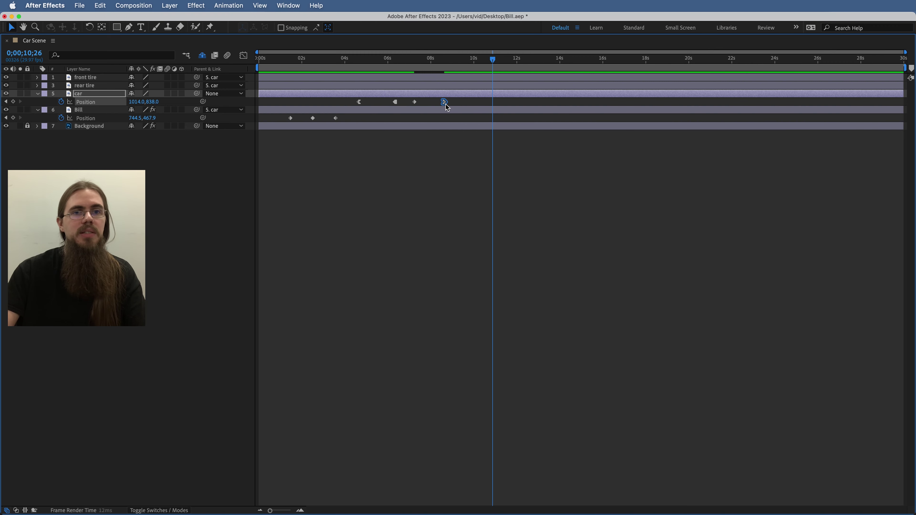
key("grave")
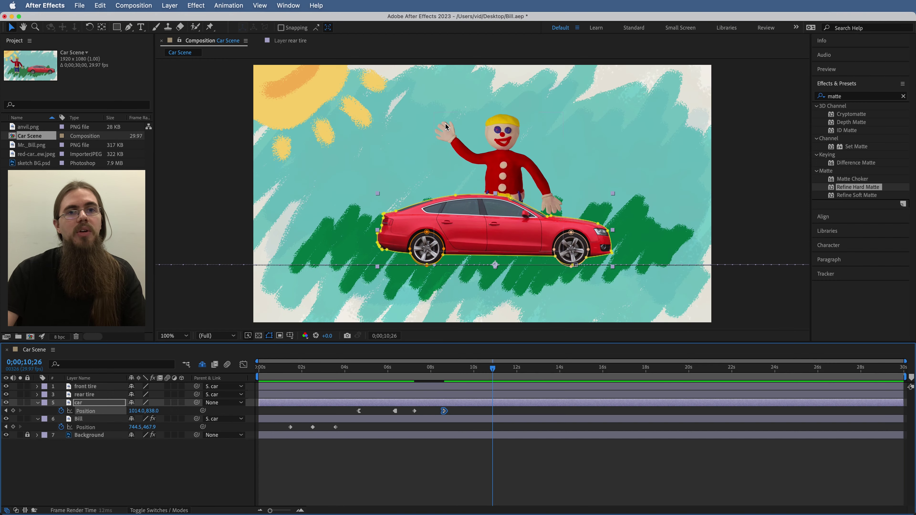
Step: Preview the car's eased arrival, delay its last Position keyframe to slightly past 9 seconds, and replay it
left_click_drag(458, 372, 419, 369)
key("space")
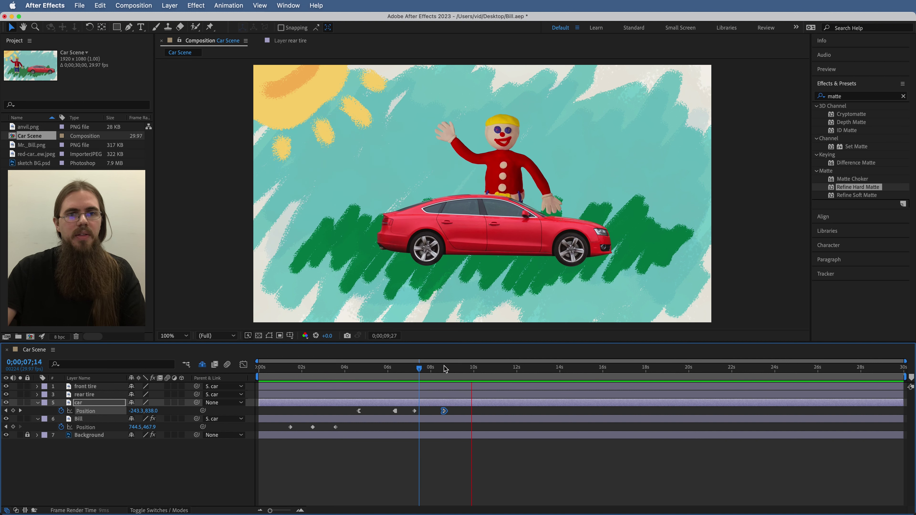
left_click_drag(420, 371, 438, 375)
mouse_move(445, 411)
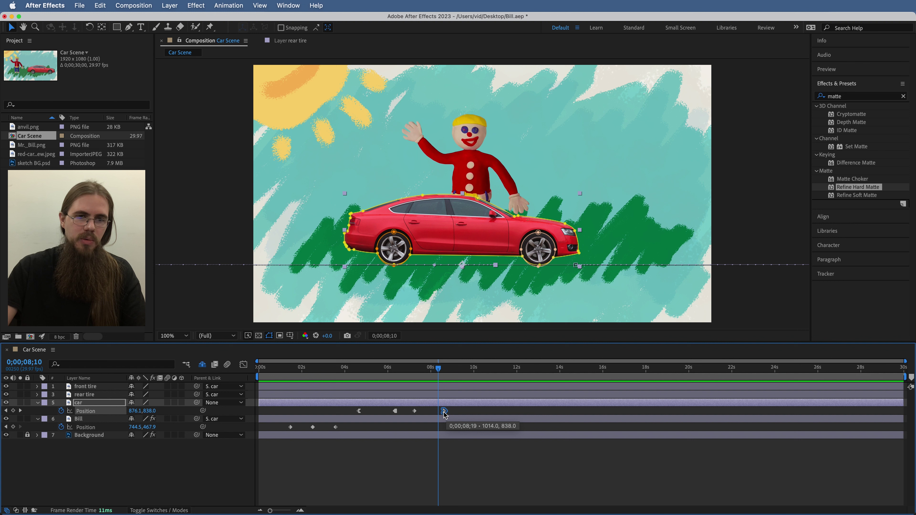
left_click_drag(444, 412, 458, 412)
left_click_drag(438, 368, 412, 368)
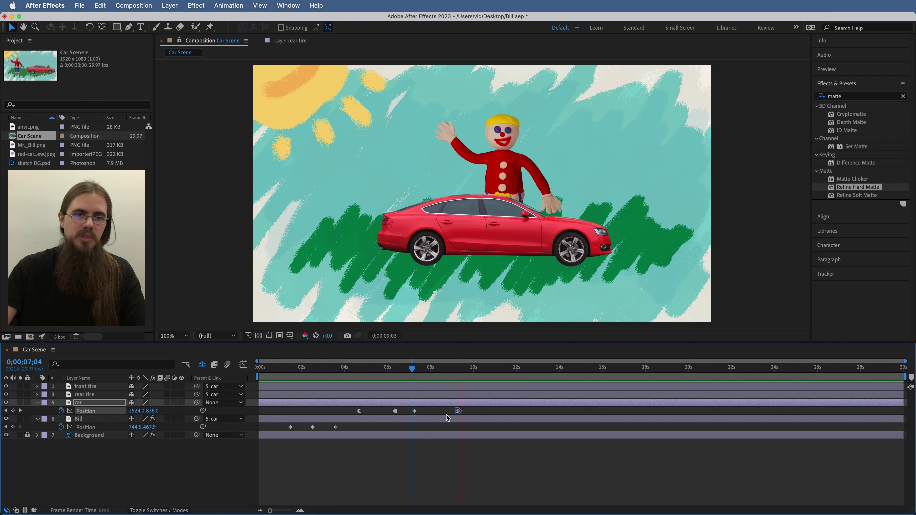
Step: Move the car's last Position keyframe earlier to about 0;00;08;07, and replay the drive from about 0;00;04;12
key("space")
left_click_drag(457, 415, 429, 415)
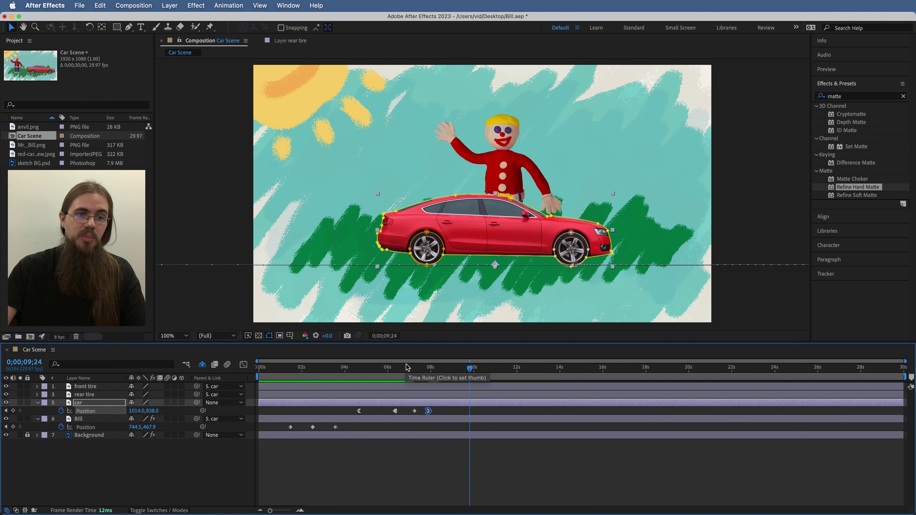
left_click_drag(403, 368, 406, 369)
key("space")
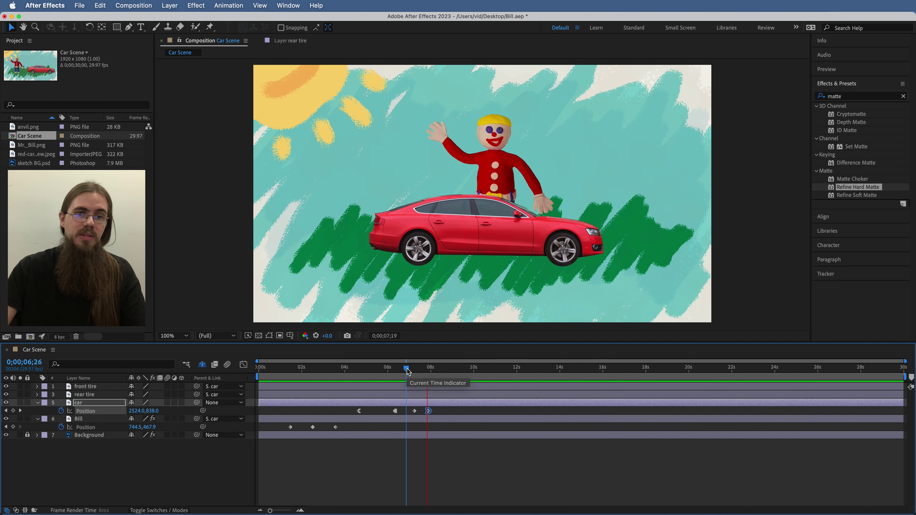
left_click_drag(407, 369, 357, 375)
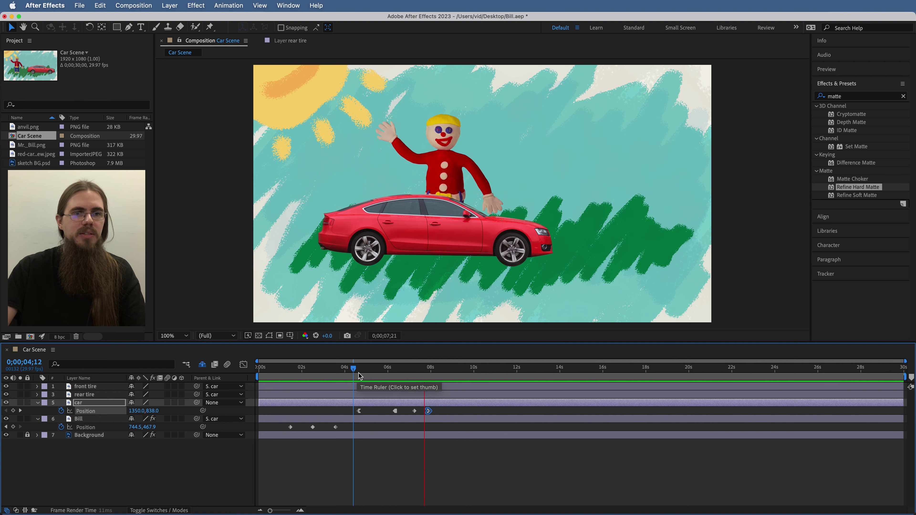
left_click_drag(387, 377, 364, 386)
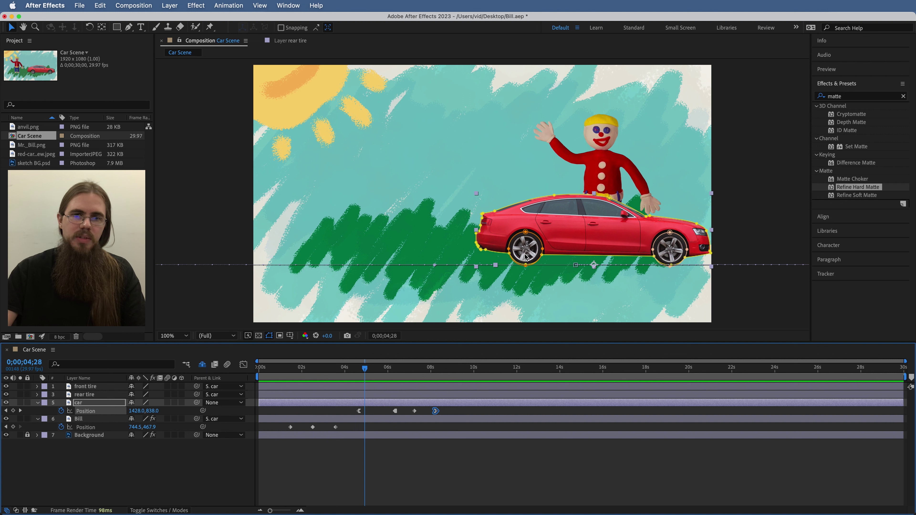
Step: Reveal the front tire's Rotation property and set its first keyframe at 0° at 0;00;04;19, matching the car's start
left_click_drag(382, 372, 355, 378)
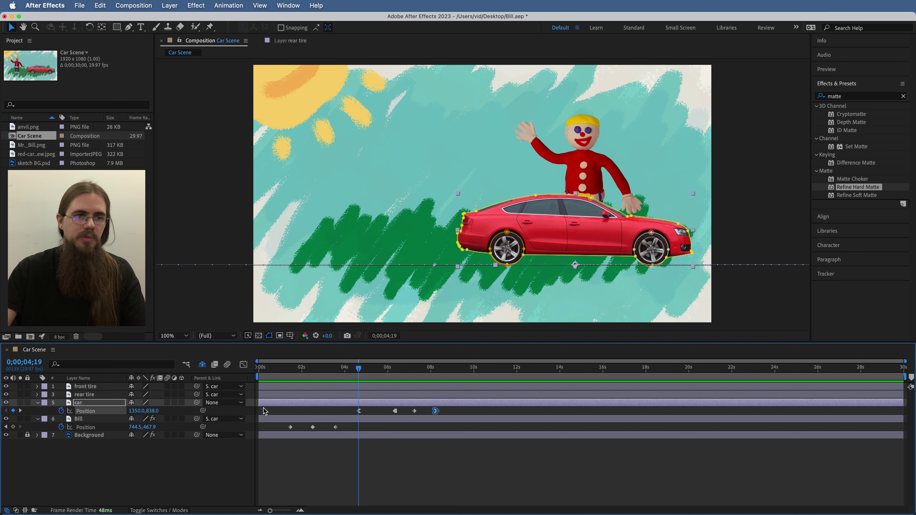
left_click(109, 387)
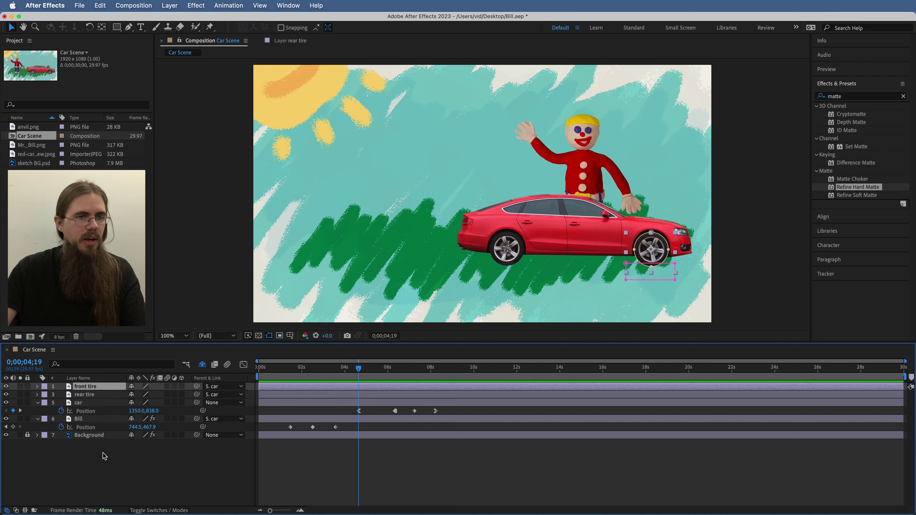
key("r")
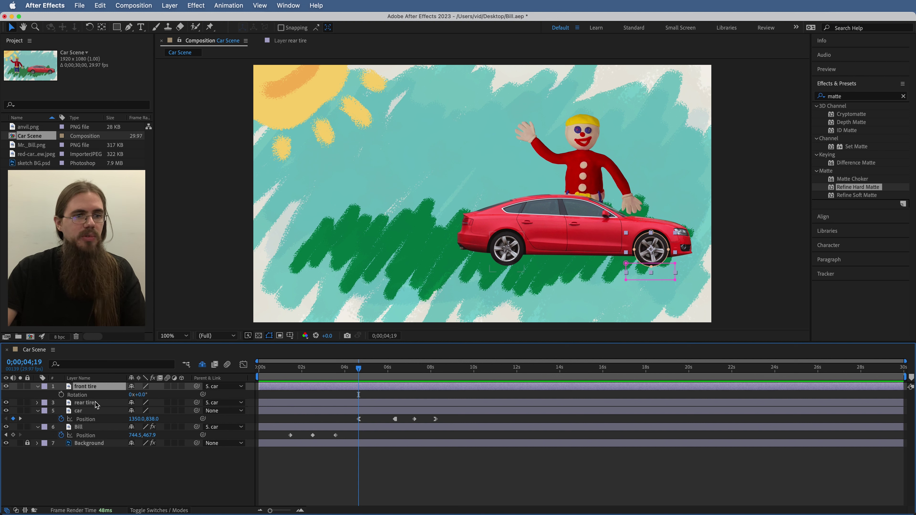
left_click(81, 396)
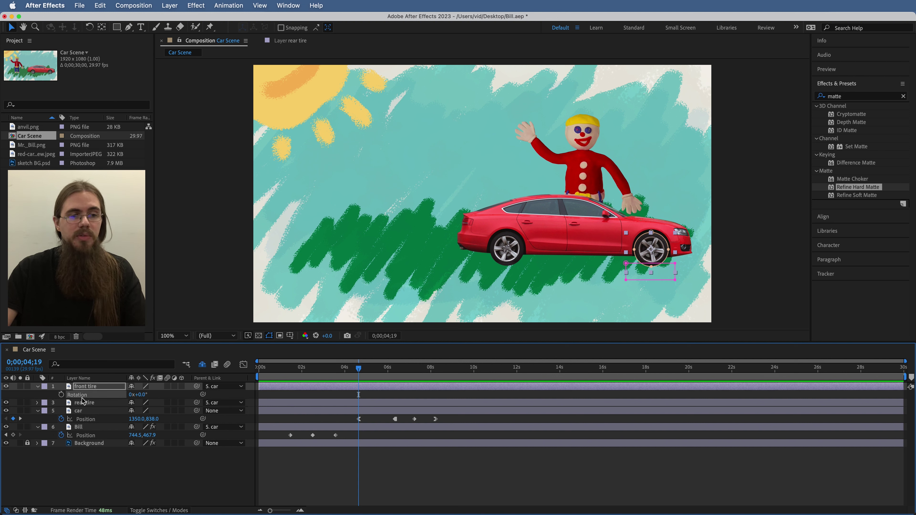
left_click(60, 395)
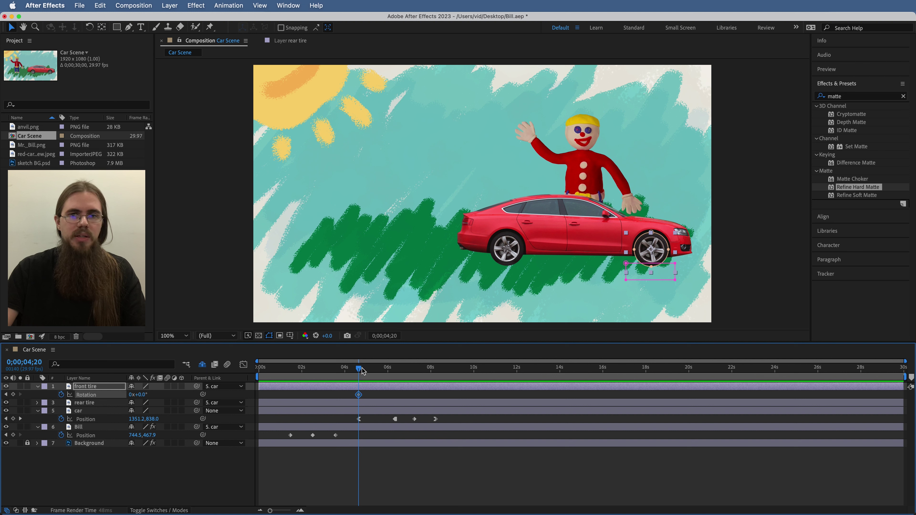
Step: Add a front tire Rotation keyframe of 94° at 0;00;06;10, and preview the spin
left_click_drag(363, 371, 398, 378)
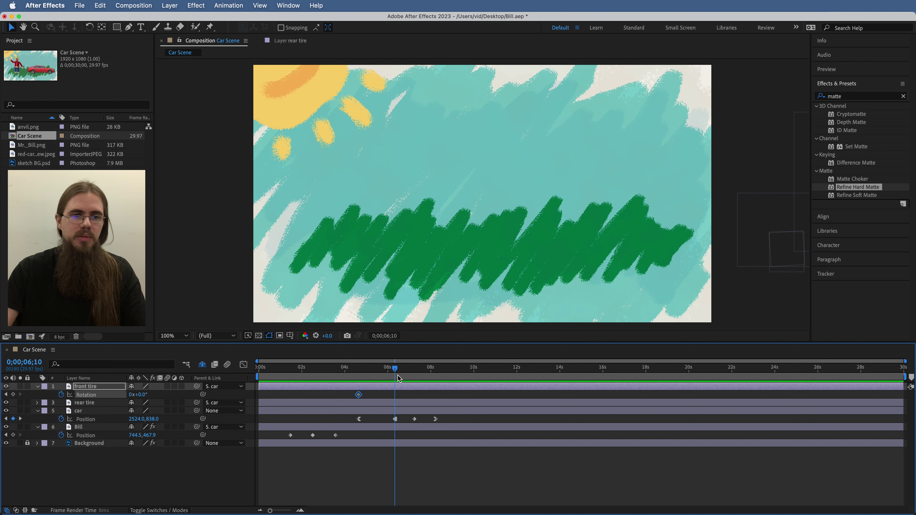
left_click_drag(143, 398, 161, 395)
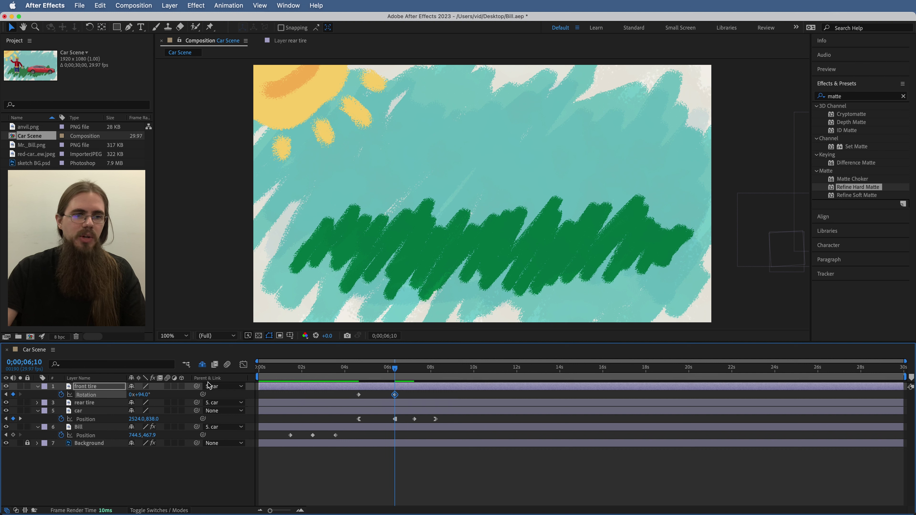
left_click_drag(391, 369, 355, 375)
key("space")
left_click_drag(359, 372, 390, 376)
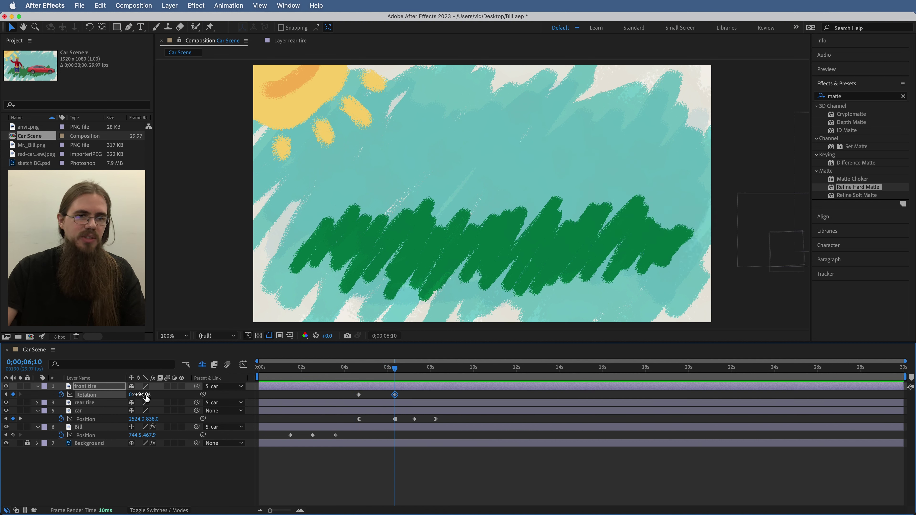
Step: Set the front tire's Rotation at 0;00;06;10 to -234°, and replay the drive from about 0;00;04;14
left_click_drag(141, 398, 154, 394)
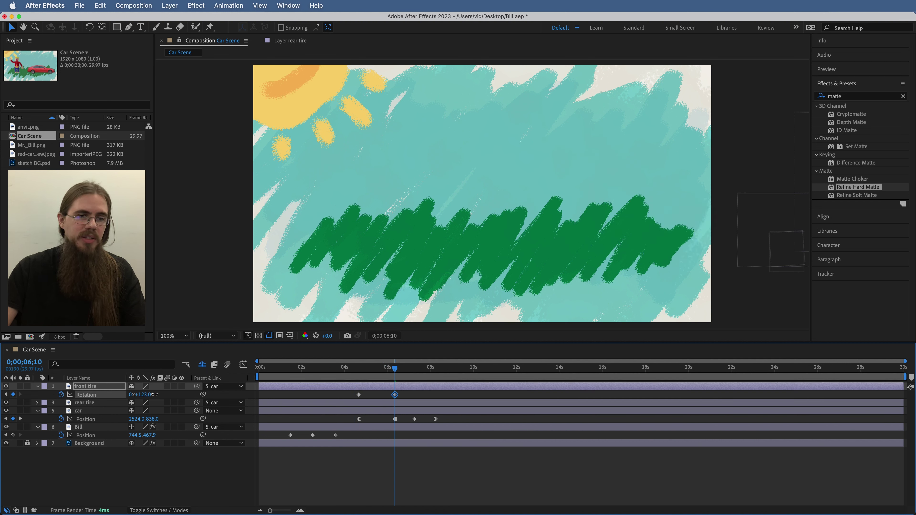
left_click_drag(96, 410, 53, 411)
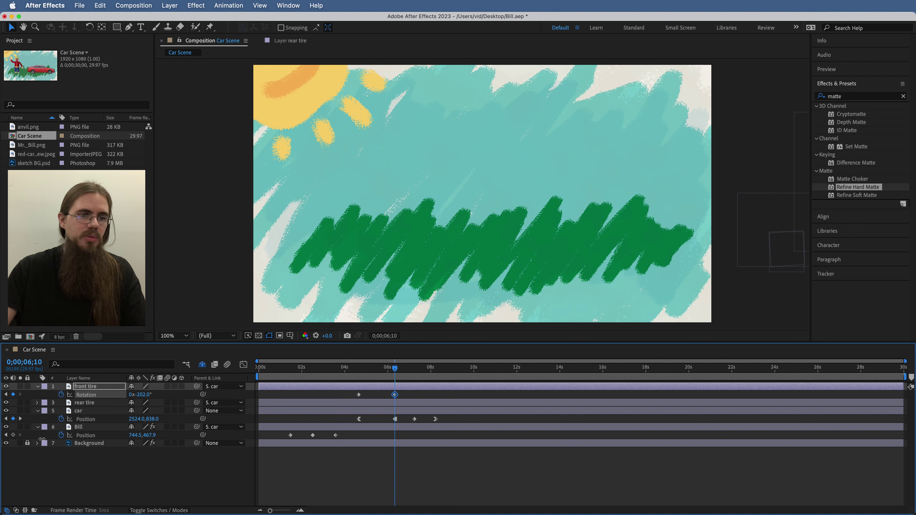
left_click_drag(363, 371, 355, 372)
key("space")
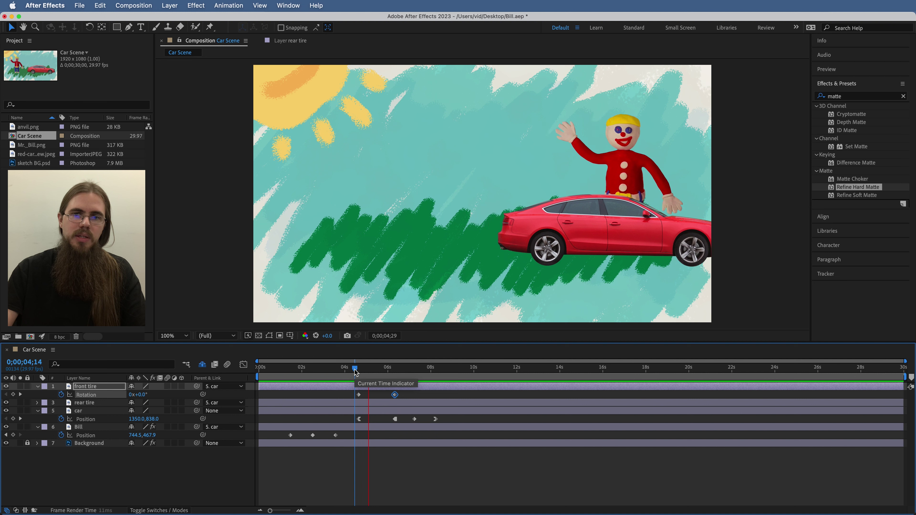
mouse_move(355, 372)
left_mouse_down()
mouse_move(368, 373)
mouse_move(357, 375)
left_mouse_up()
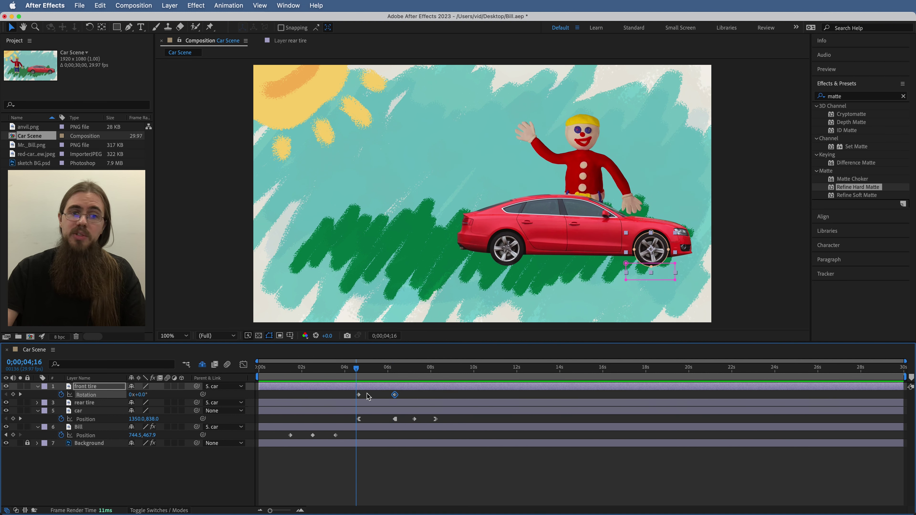
Step: Apply Easy Ease Out to the front tire's first Rotation keyframe, and check the motion around 0;00;05;00
right_click(358, 394)
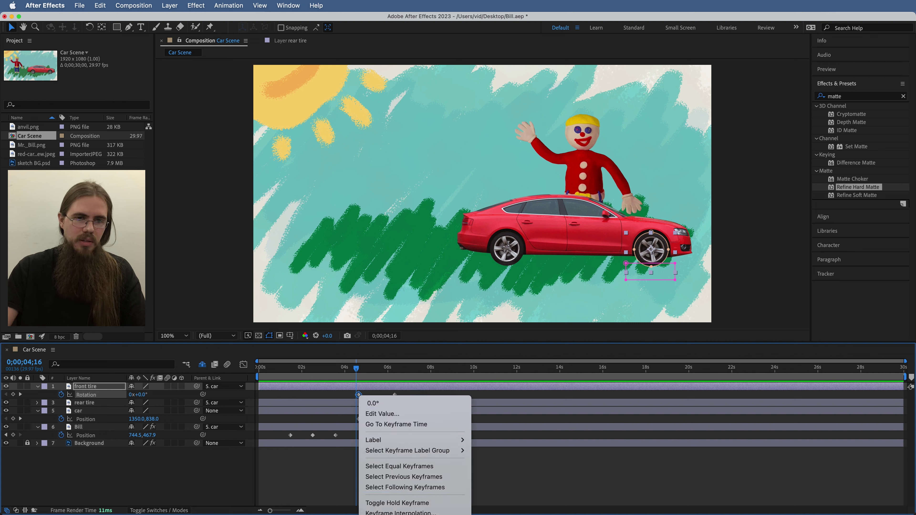
key("F9")
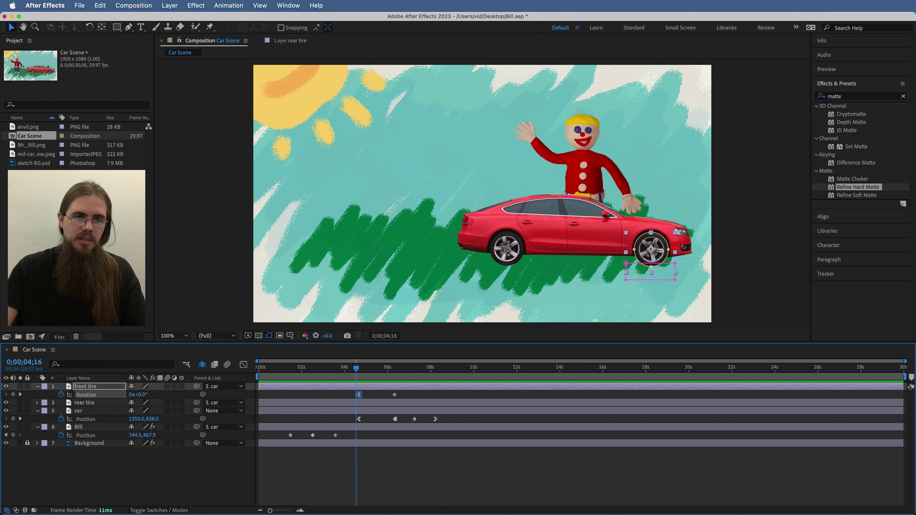
mouse_move(357, 368)
left_mouse_down()
mouse_move(376, 369)
mouse_move(348, 370)
mouse_move(377, 372)
mouse_move(365, 376)
left_mouse_up()
key("space")
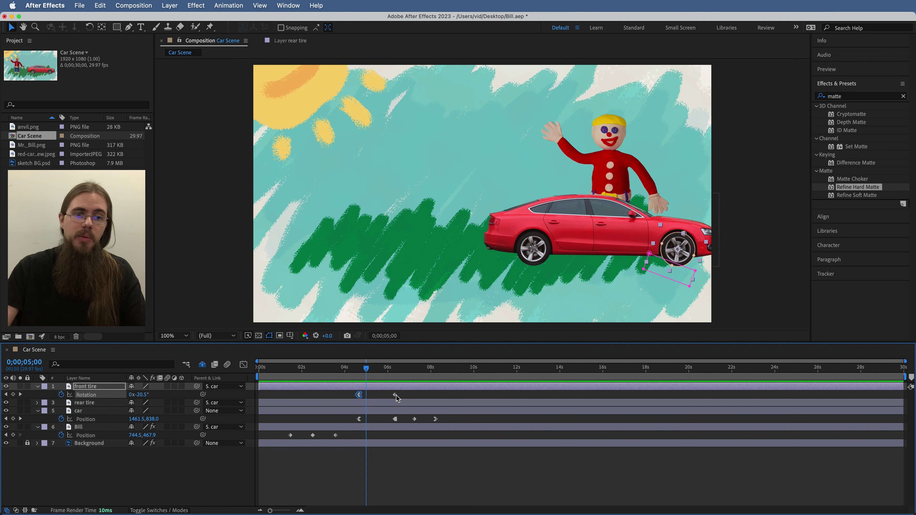
Step: Try delaying the front tire's last Rotation keyframe to just before 7 seconds, and preview from 0;00;04;10
left_click_drag(396, 395, 407, 396)
mouse_move(366, 368)
left_mouse_down()
mouse_move(375, 375)
mouse_move(351, 369)
left_mouse_up()
key("space")
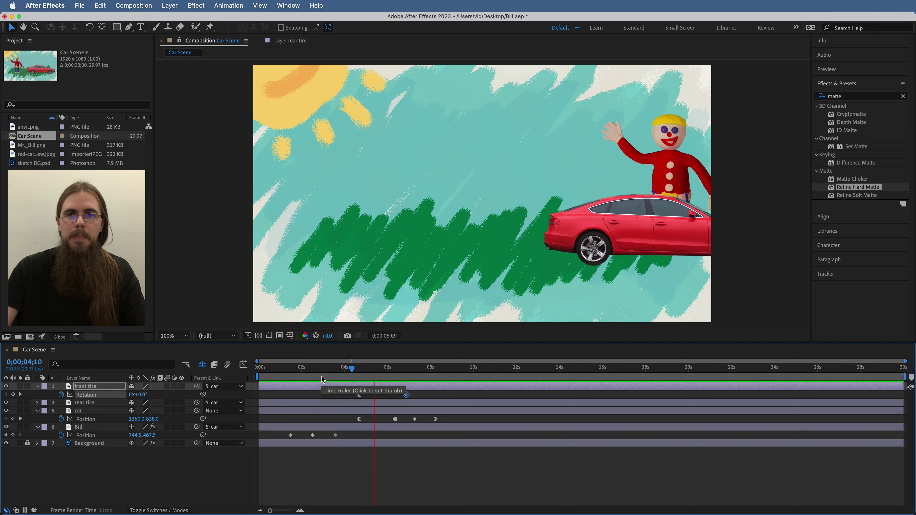
key("space")
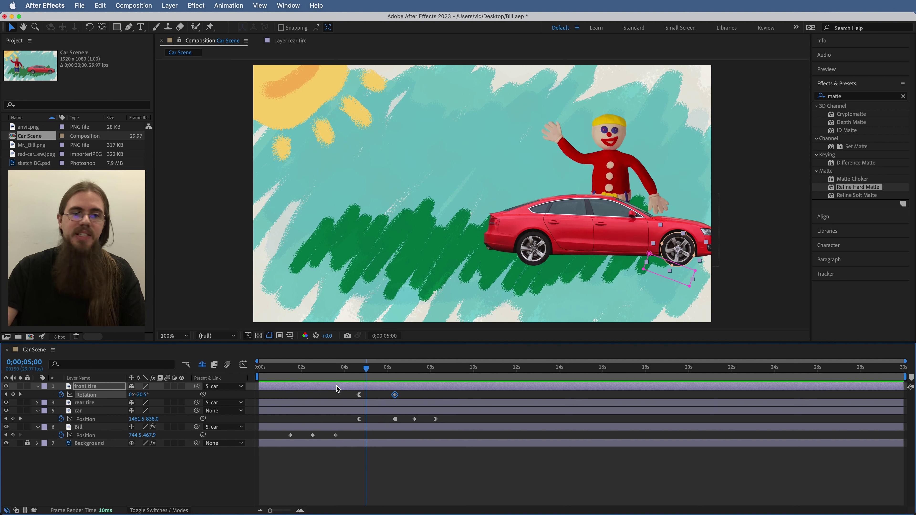
Step: Play the car's departure with the rotating front tire from 0;00;04;16
left_click_drag(366, 369, 357, 371)
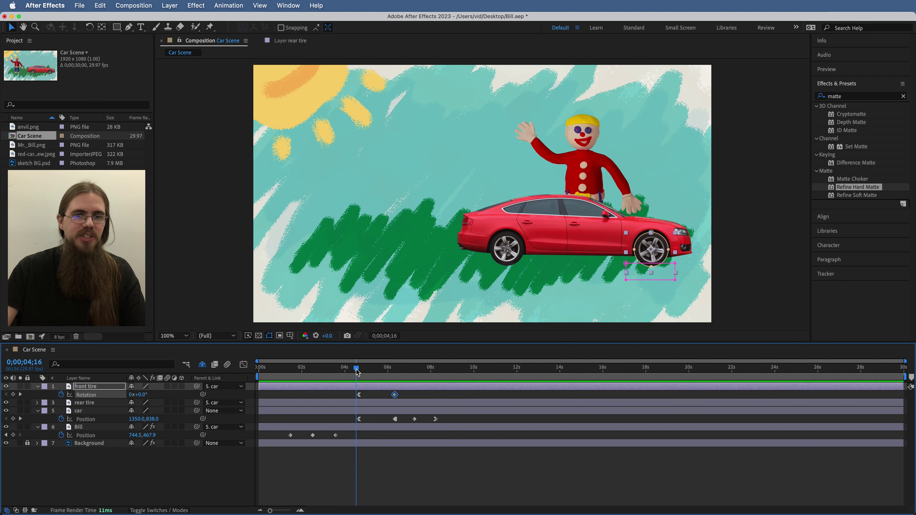
key("space")
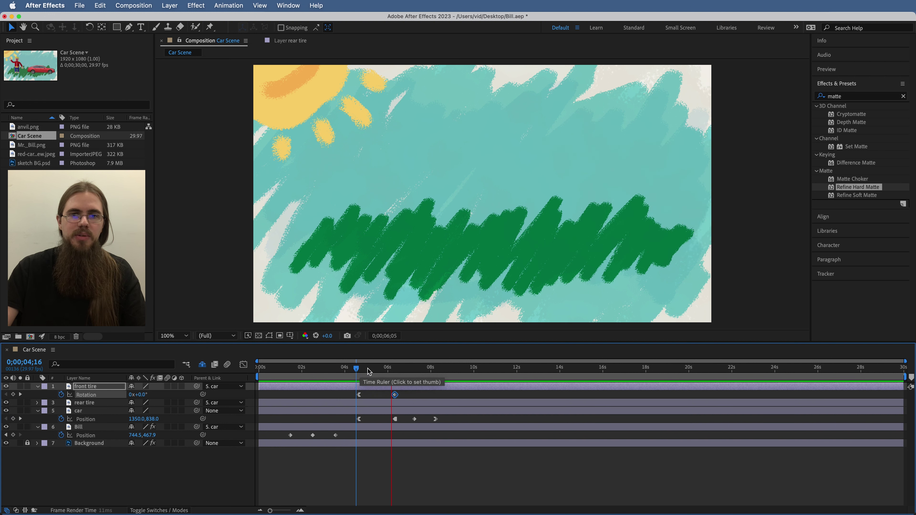
key("space")
left_click(357, 368)
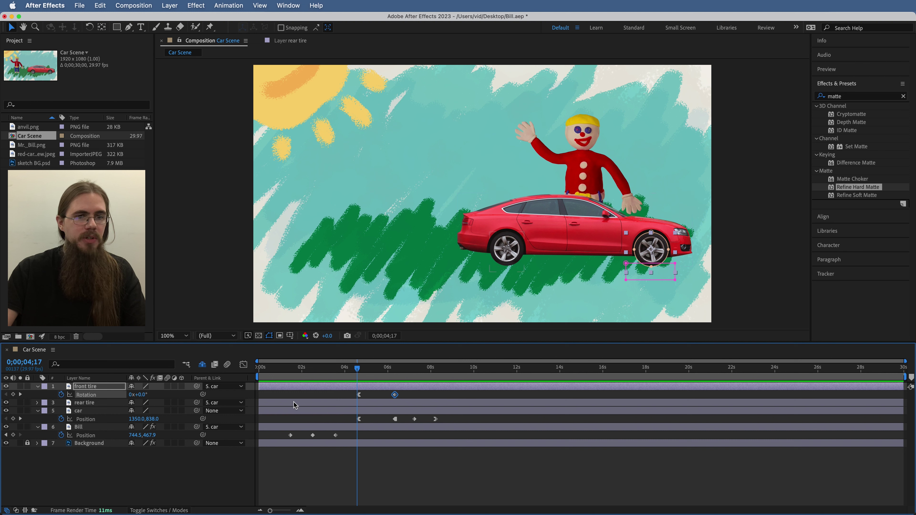
Step: Reveal the Rotation property of the rear tire layer
left_click(87, 403)
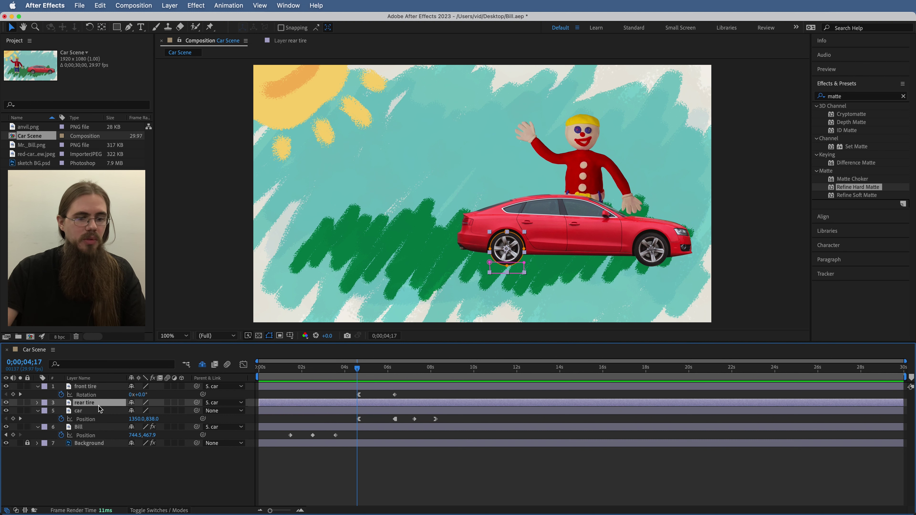
key("r")
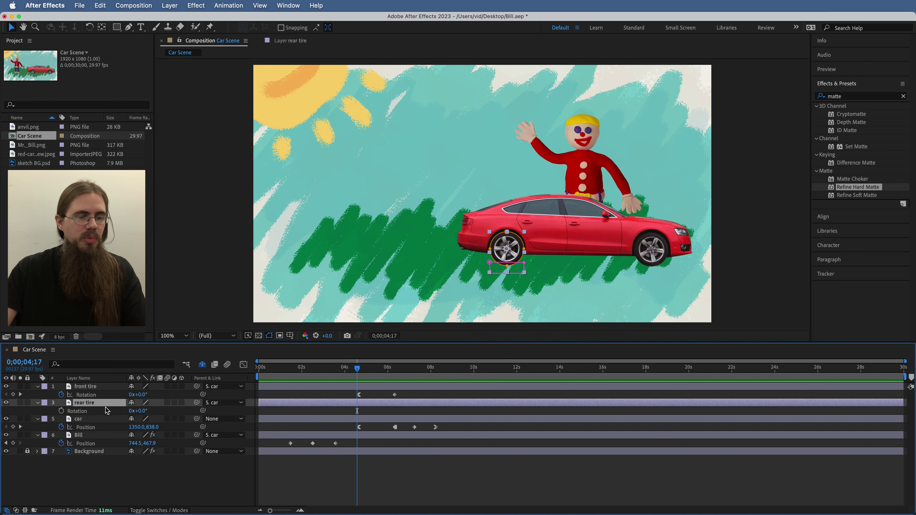
Step: Try copying both front tire Rotation keyframes to the rear tire at 0;00;04;19, and shift the front tire's last keyframe to just before 6 seconds
left_click_drag(406, 393, 343, 403)
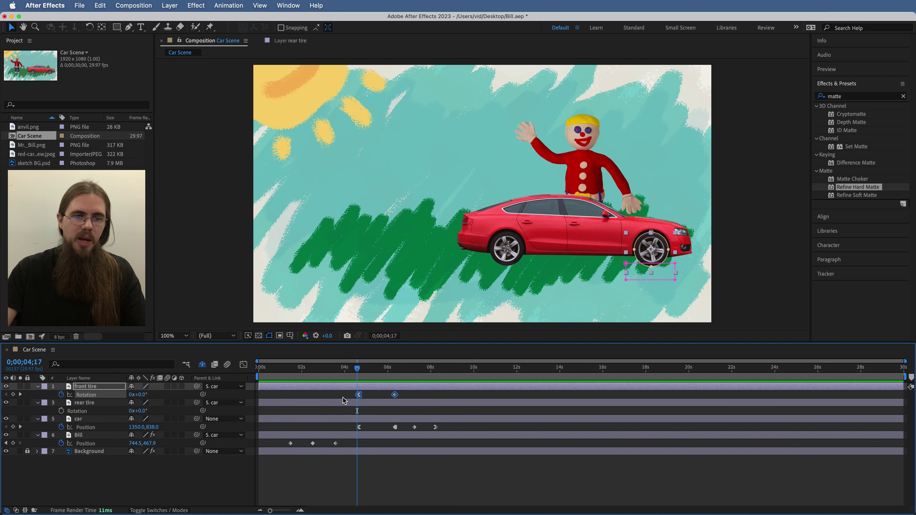
left_click_drag(357, 374, 360, 375)
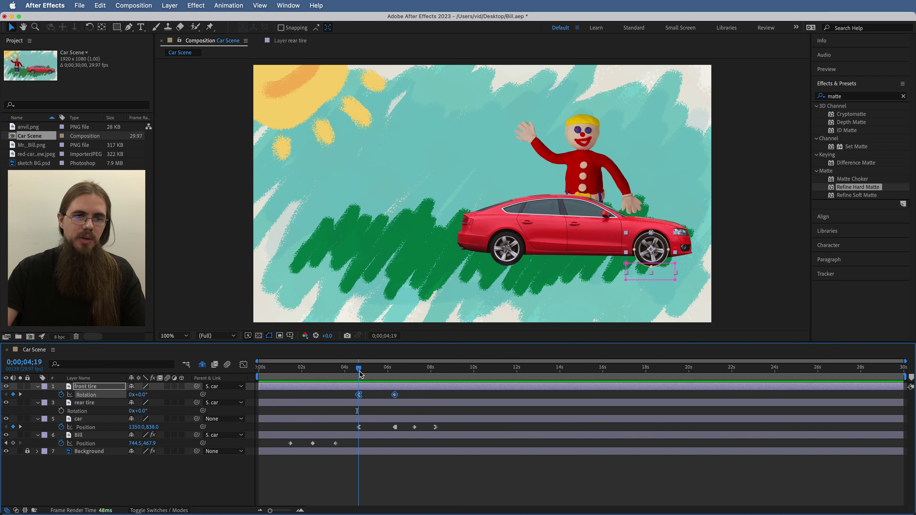
left_click(367, 404)
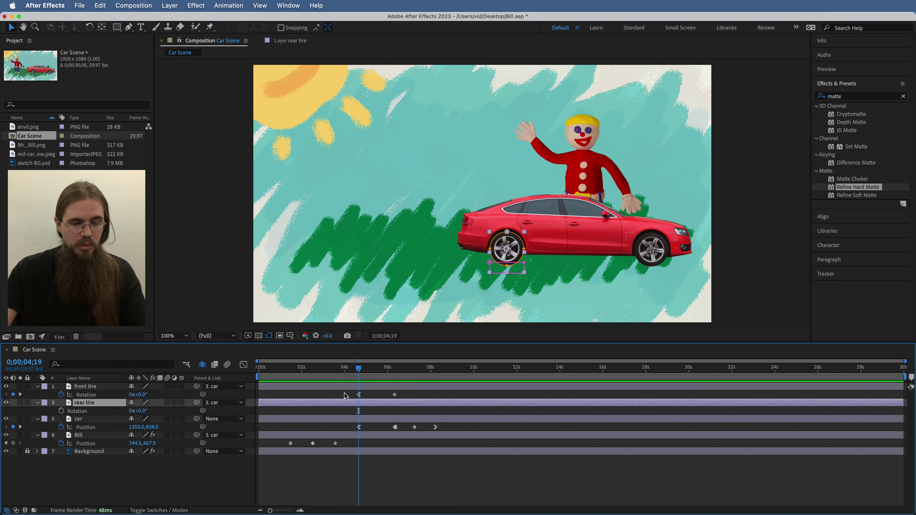
key("super+v")
left_click_drag(359, 368, 386, 411)
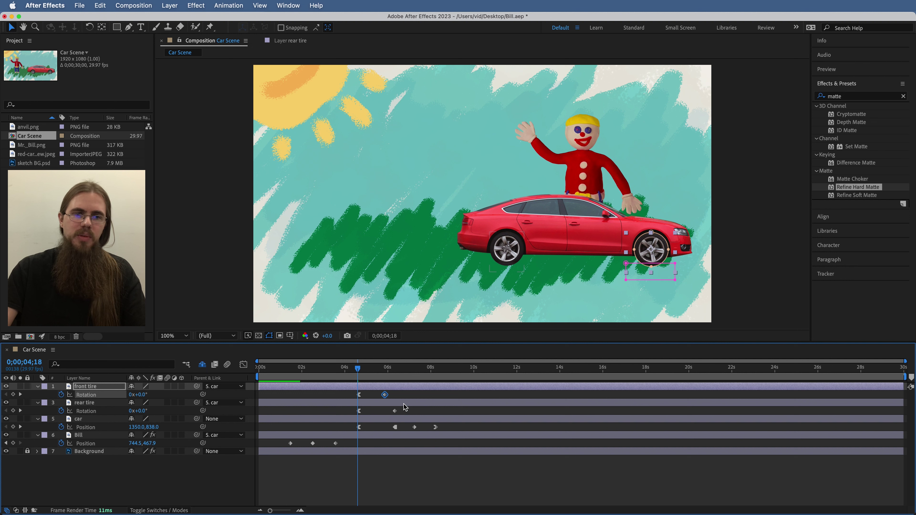
left_click(367, 402)
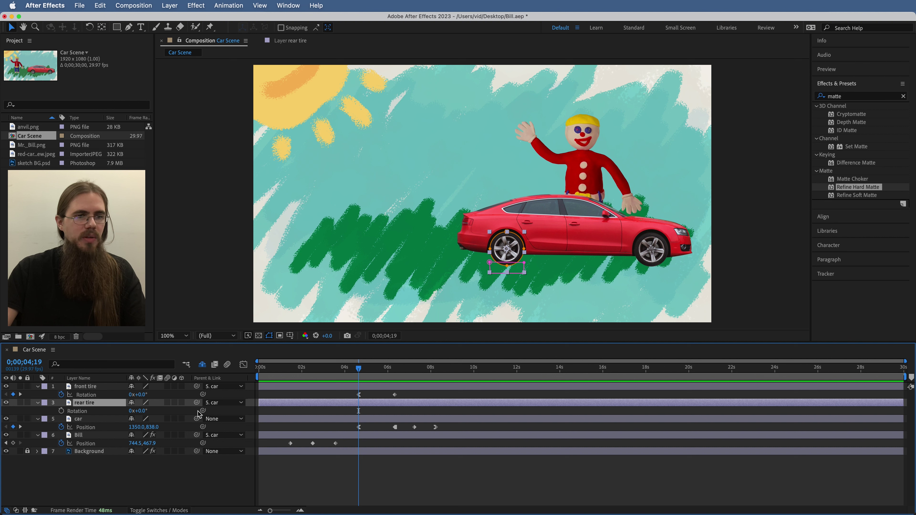
Step: Link the rear tire's Rotation to the front tire's Rotation, and check the motion from 0;00;04;15 up to 0;00;08;07
left_click(96, 411)
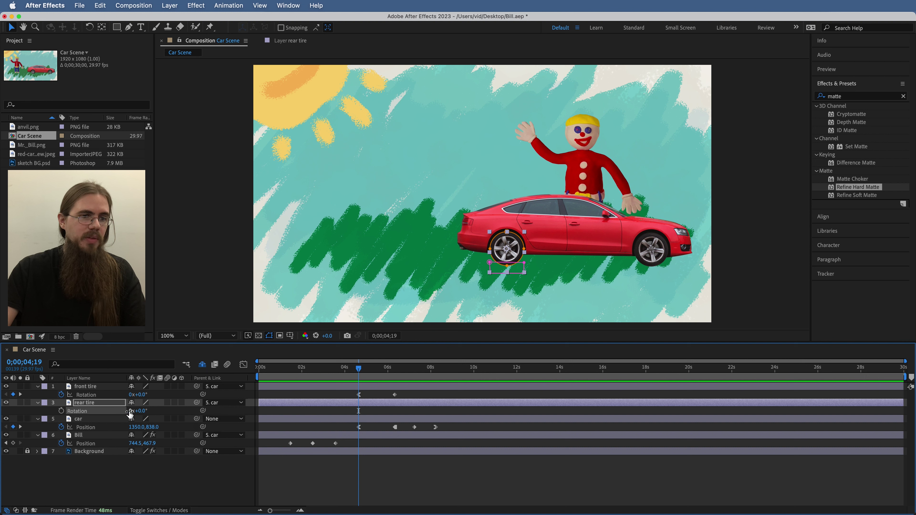
left_click_drag(203, 411, 88, 398)
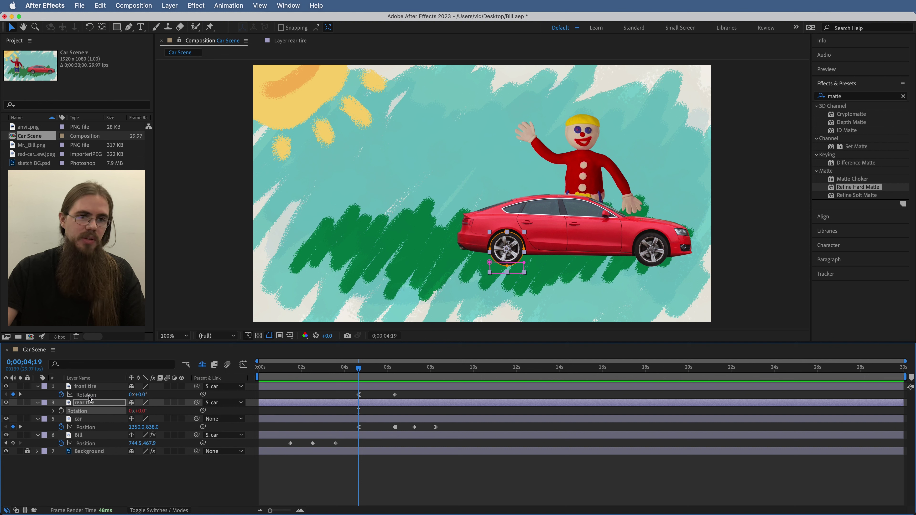
left_click_drag(359, 368, 356, 370)
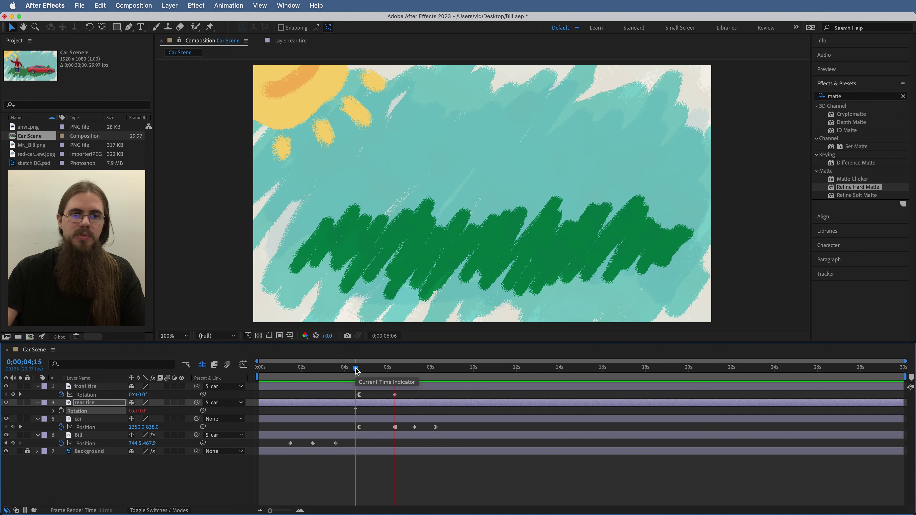
key("space")
left_click_drag(378, 372, 436, 377)
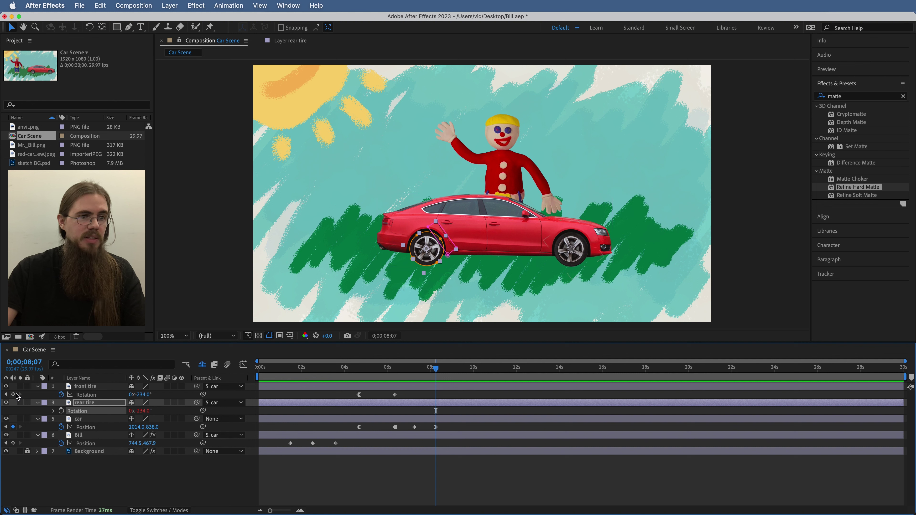
Step: Keyframe the front tire's Rotation at 0;00;08;07, set it to -1x-71° at 0;00;07;10, and play the car's return from 0;00;07;04
left_click(14, 394)
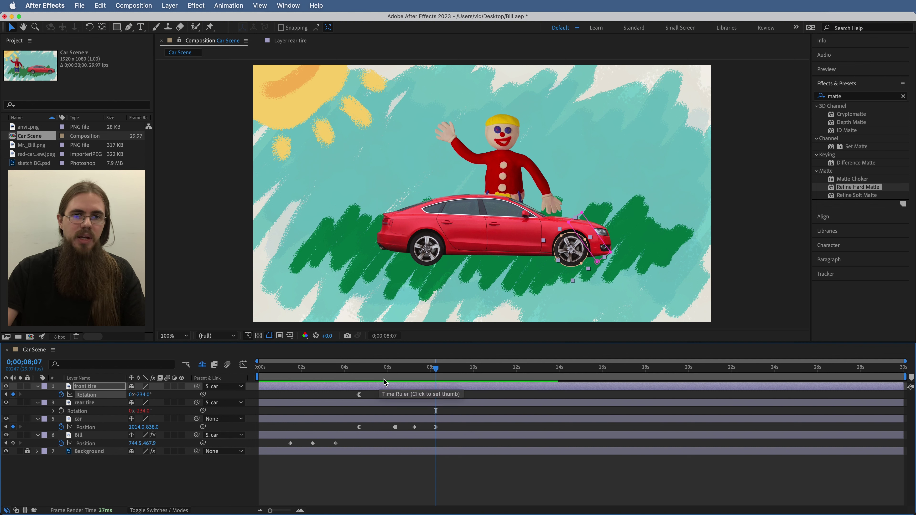
left_click_drag(435, 370, 415, 375)
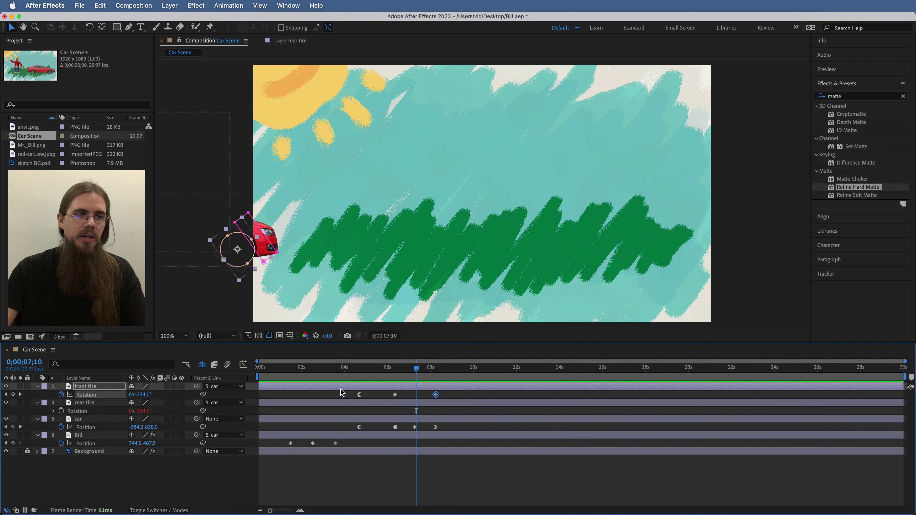
mouse_move(144, 396)
left_mouse_down()
mouse_move(137, 402)
mouse_move(150, 410)
left_mouse_up()
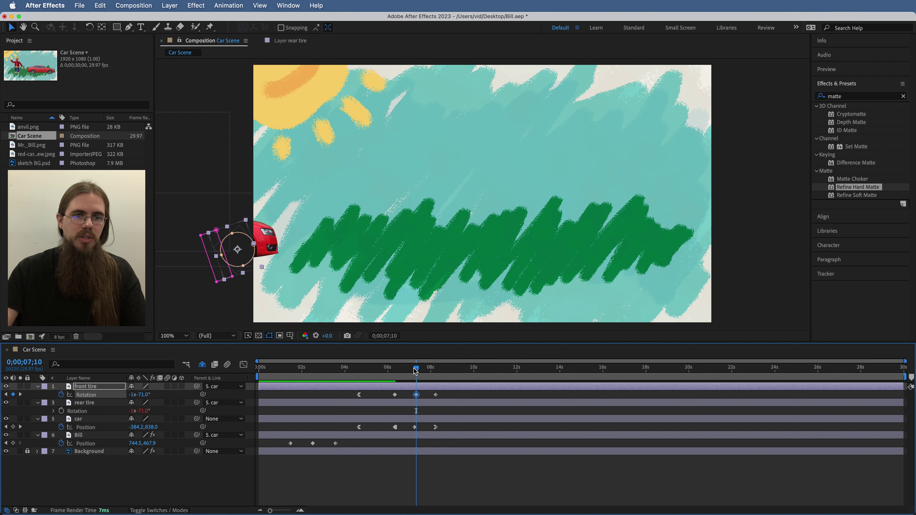
left_click_drag(415, 370, 411, 373)
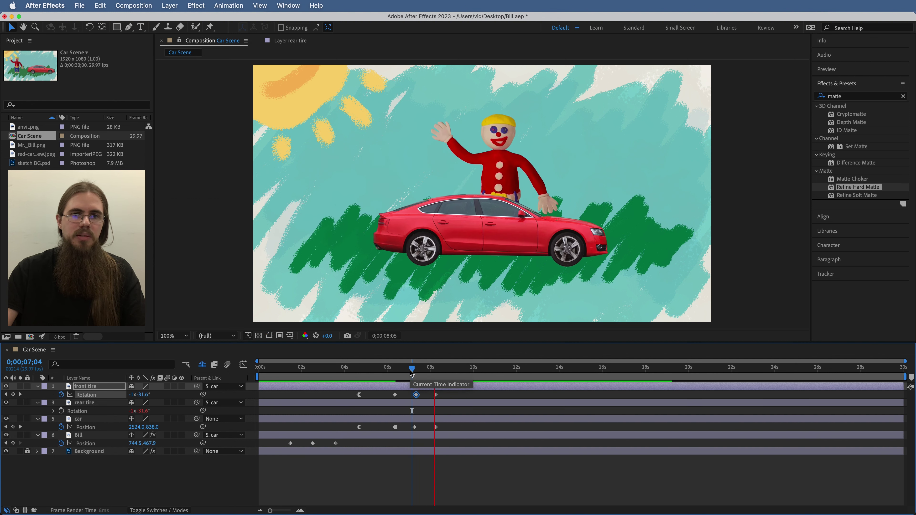
Step: Raise the front tire's Rotation at 0;00;07;10 to a positive angle so the tires roll forward, and check playback from 0;00;06;24
left_click_drag(411, 373, 416, 371)
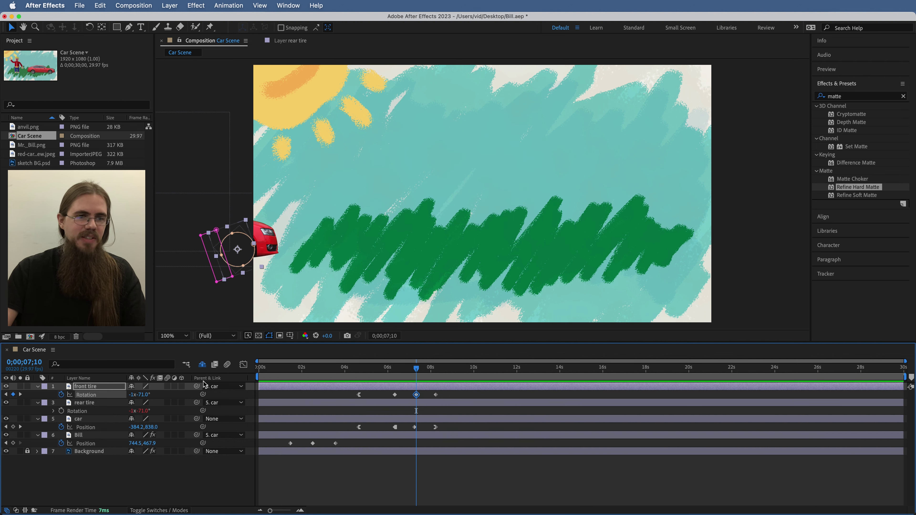
left_click_drag(150, 395, 408, 373)
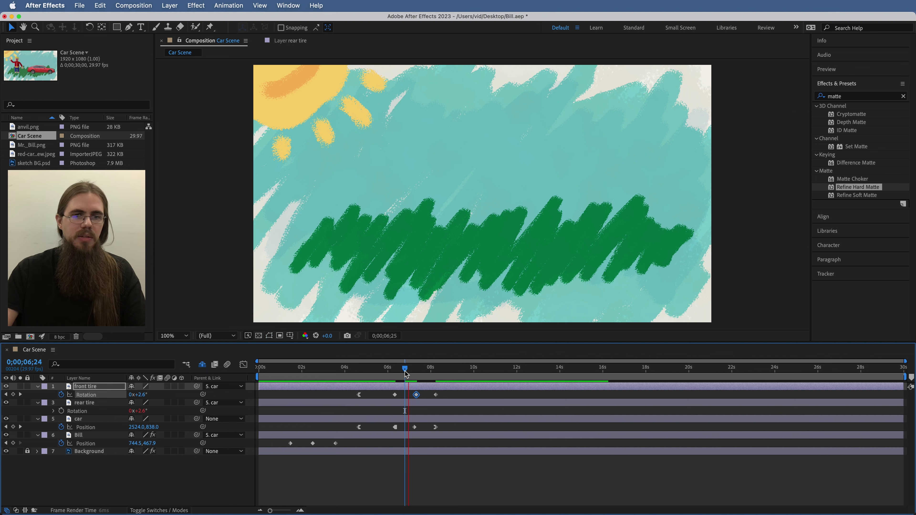
left_click_drag(414, 372, 431, 379)
Step: Apply Easy Ease In to the front tire's last Rotation keyframe, and play the car's return from 0;00;07;04
right_click(436, 396)
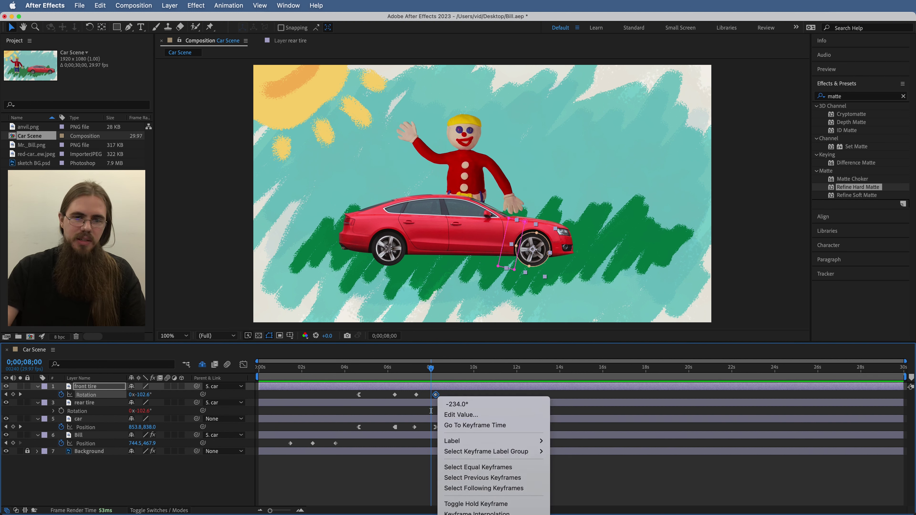
key("shift+F9")
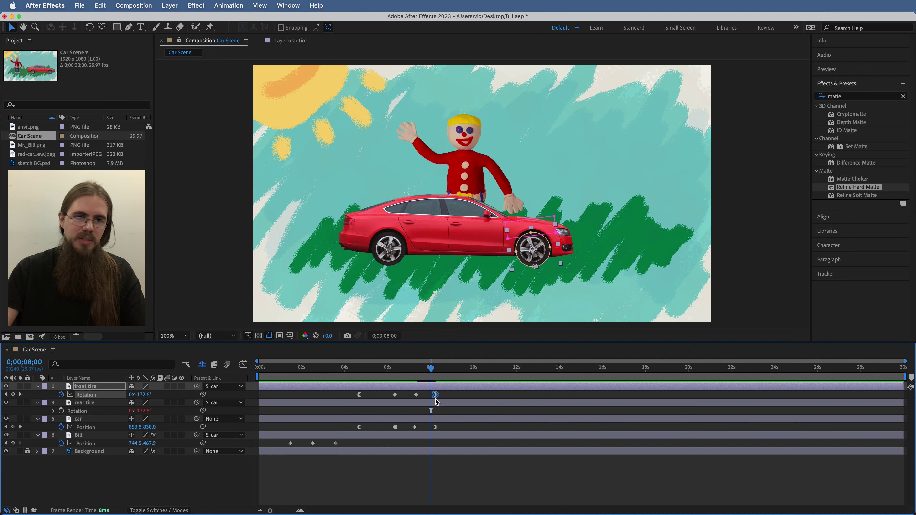
left_click_drag(427, 373, 410, 372)
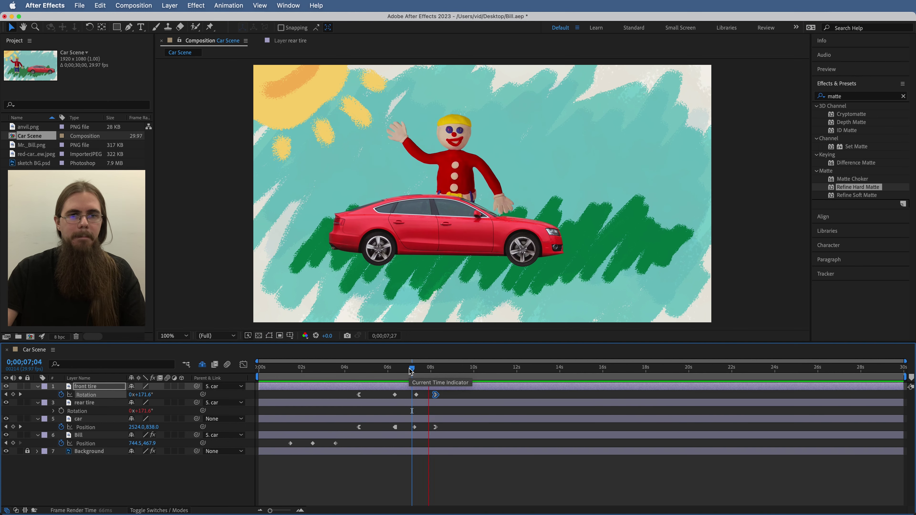
Step: Add anvil.png to the Car Scene as the topmost layer and place it over the car at position 1084, 632
left_click_drag(410, 372, 443, 383)
left_click(444, 435)
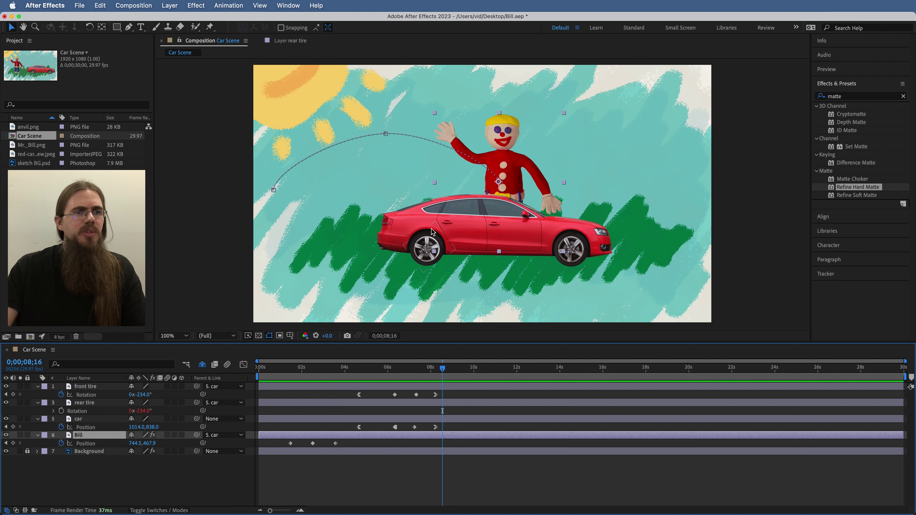
left_click(29, 127)
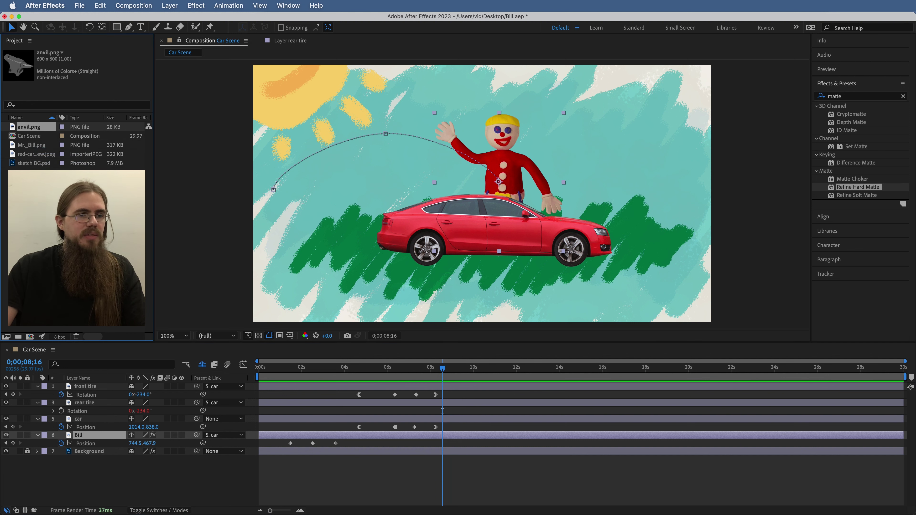
left_click_drag(97, 337, 105, 409)
left_click(101, 388)
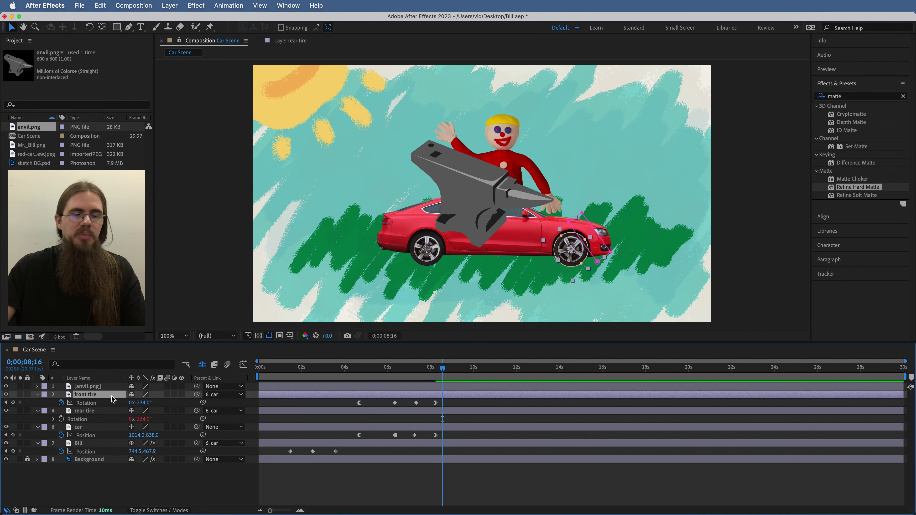
left_click(99, 388)
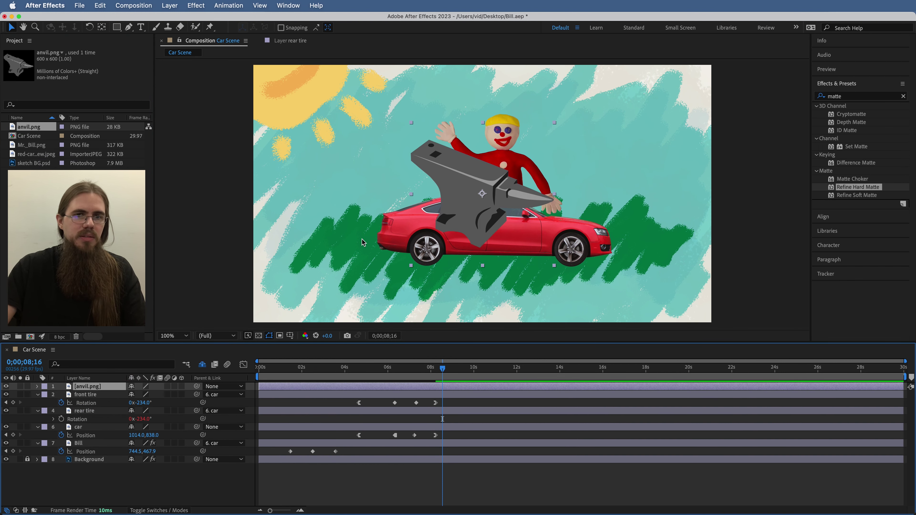
left_click_drag(472, 213, 502, 236)
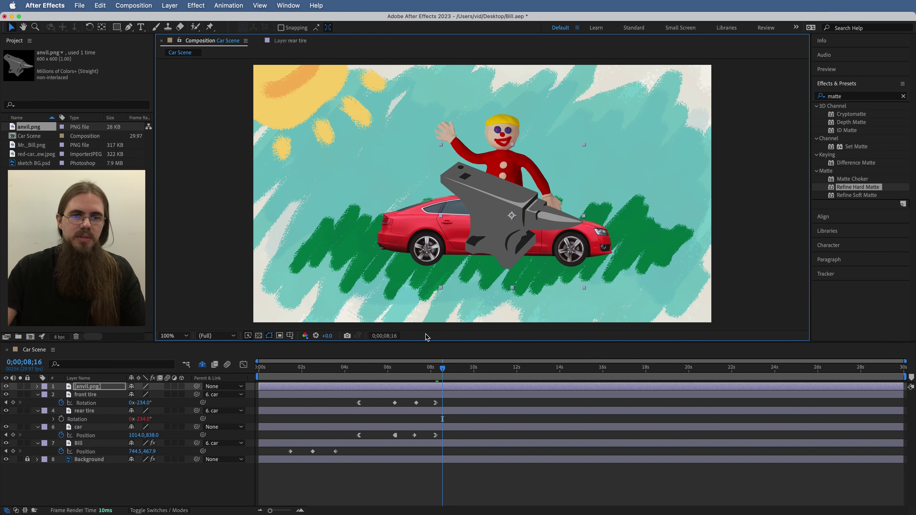
Step: Keyframe the anvil's Position at 0;00;11;29, and raise it above the frame to 1084, -434 at 0;00;09;29
left_click_drag(442, 368, 516, 375)
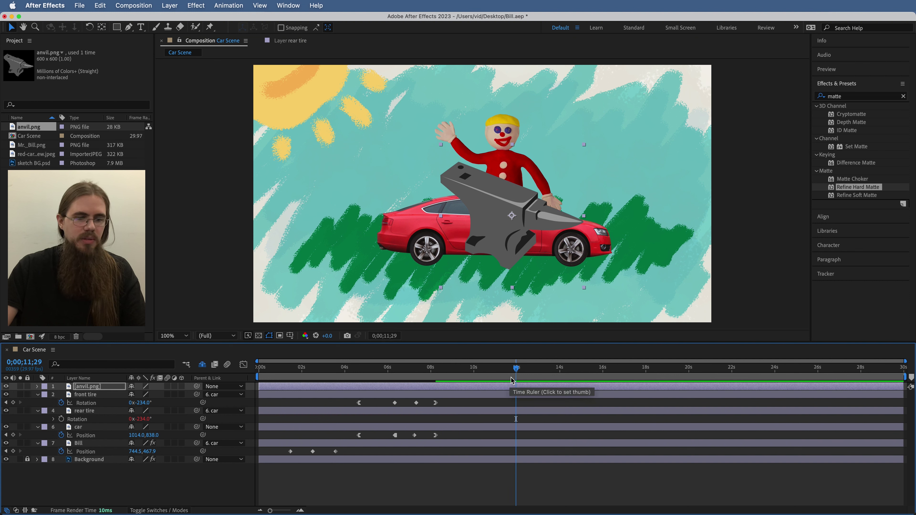
key("p")
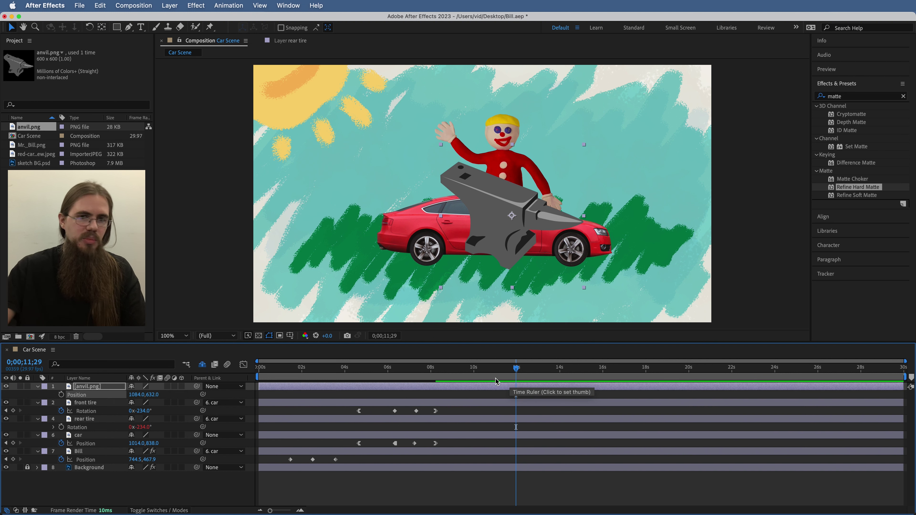
left_click(61, 394)
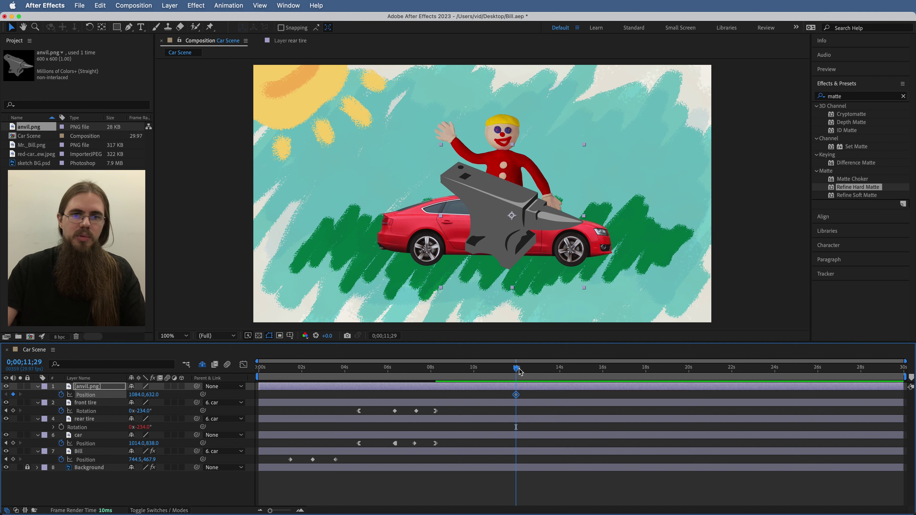
left_click_drag(515, 370, 470, 377)
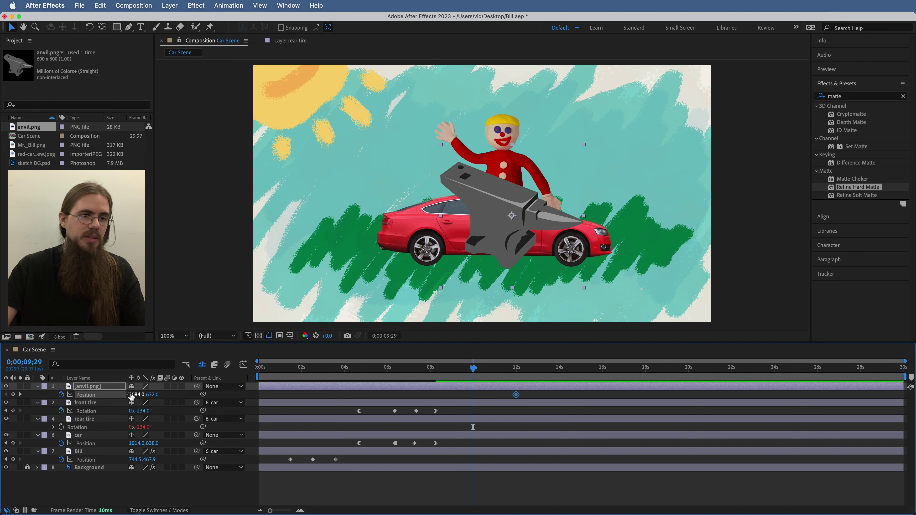
left_click_drag(153, 397, 37, 452)
left_click_drag(153, 397, 107, 412)
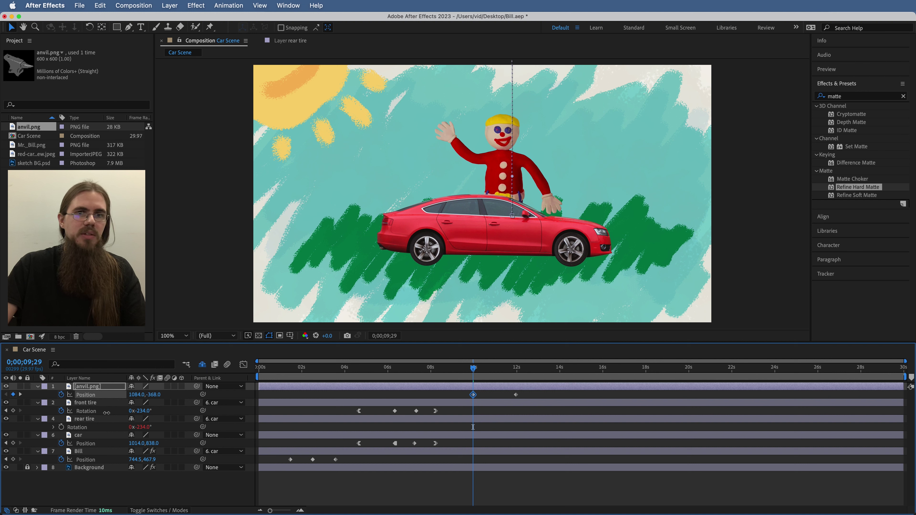
Step: Play the anvil's fall, shift its landing keyframe to just before 11 seconds, and replay the scene from 0;00;07;08
mouse_move(474, 372)
left_mouse_down()
mouse_move(500, 373)
mouse_move(462, 376)
left_mouse_up()
key("space")
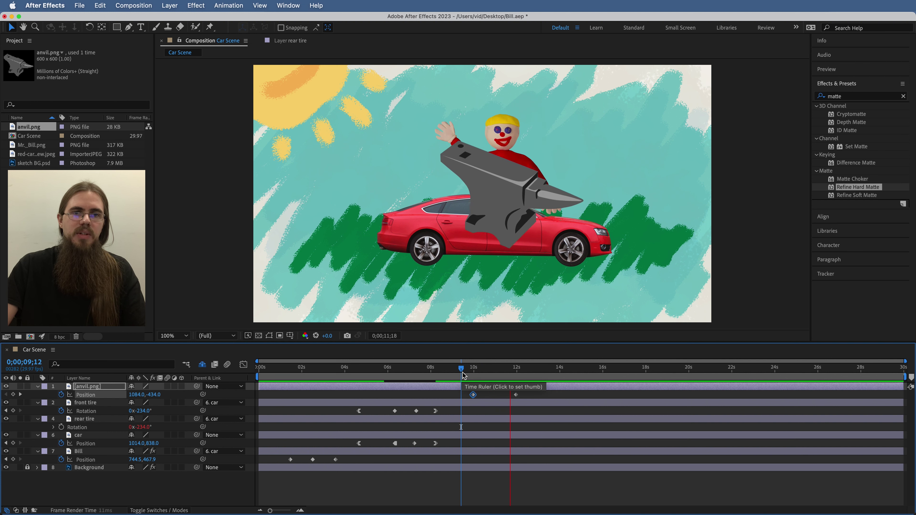
key("space")
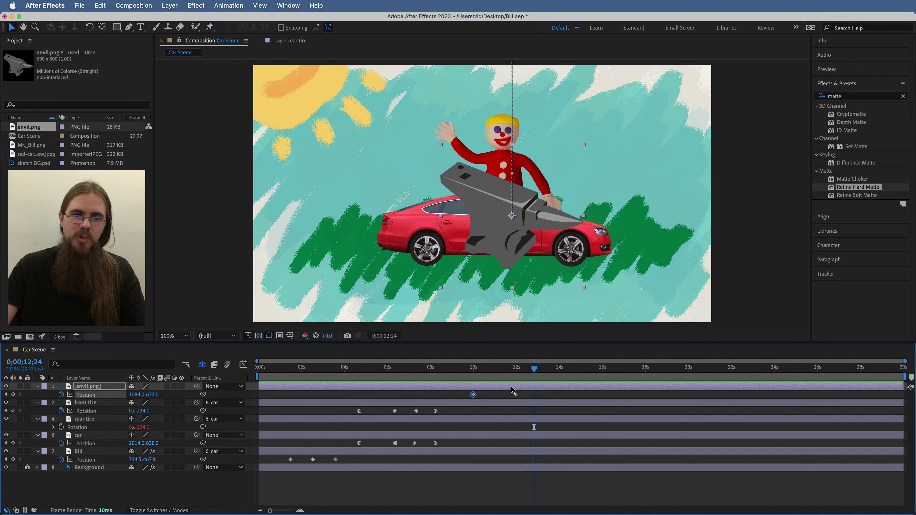
left_click_drag(503, 401, 489, 399)
left_click(473, 394, "shift")
mouse_move(415, 368)
left_mouse_down()
mouse_move(471, 380)
mouse_move(415, 384)
left_mouse_up()
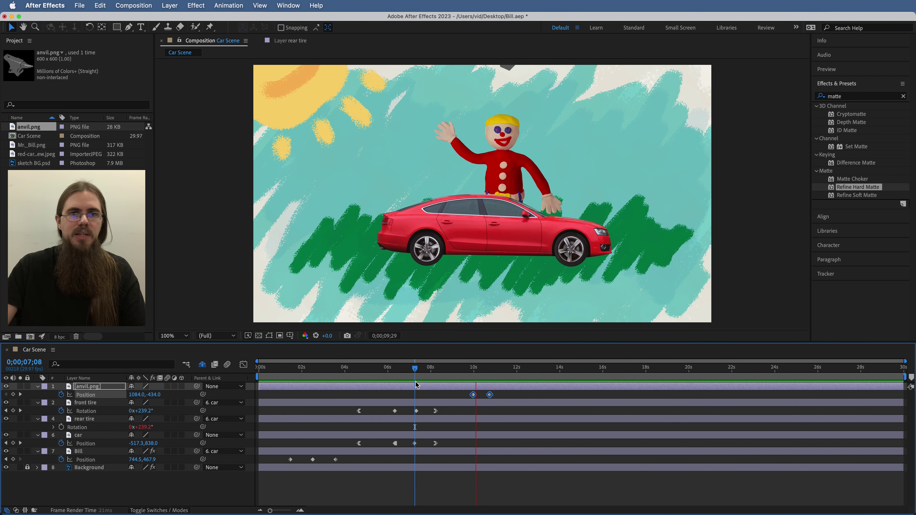
key("space")
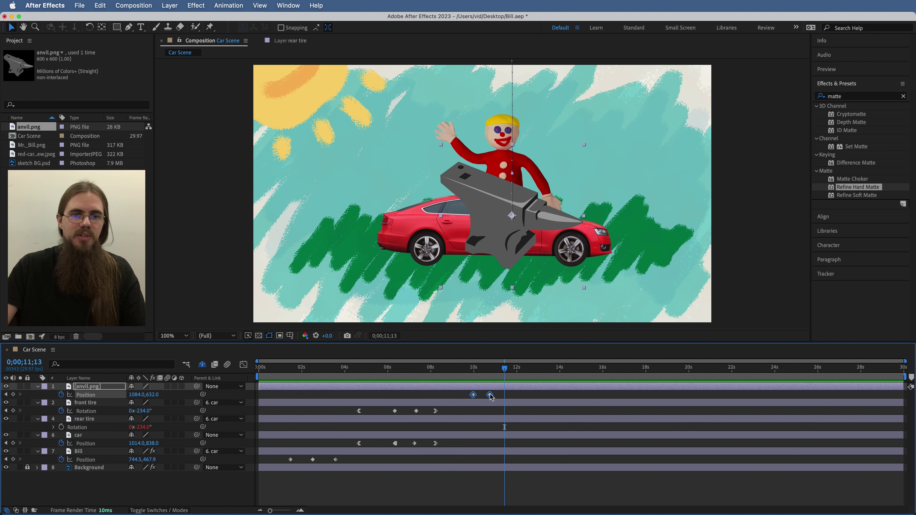
Step: Move the anvil's Position keyframes to just after 9 seconds and 0;00;09;20 for a faster drop, and play from 0;00;07;22
left_click_drag(490, 397, 467, 401)
left_click(481, 398)
left_click_drag(455, 367, 426, 375)
key("space")
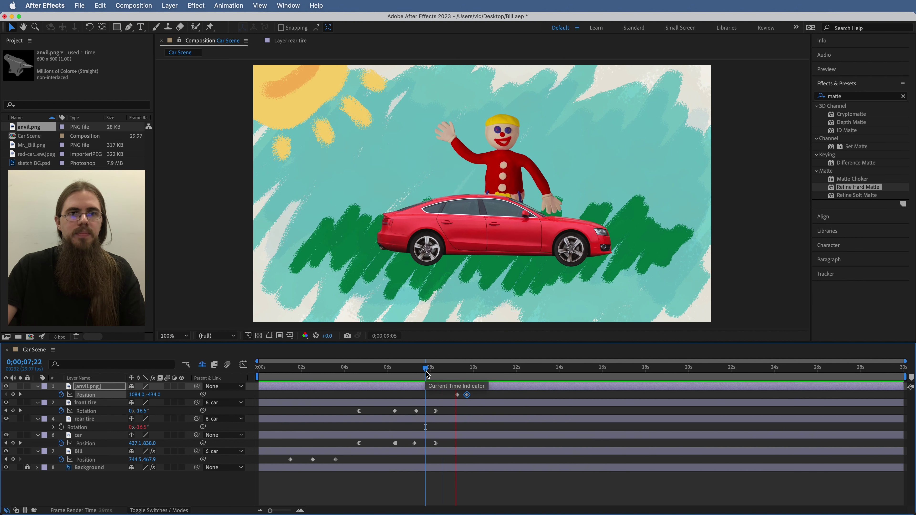
Step: Find the frame where the anvil reaches Bill's head, and keyframe the car's Scale there at 0;00;09;14
left_click_drag(426, 373, 471, 377)
left_click_drag(458, 377, 464, 378)
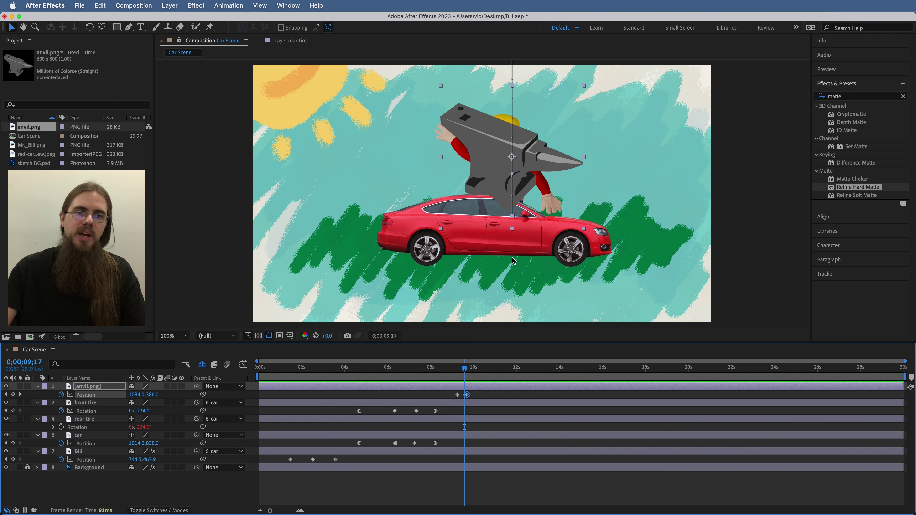
left_click_drag(465, 373, 462, 374)
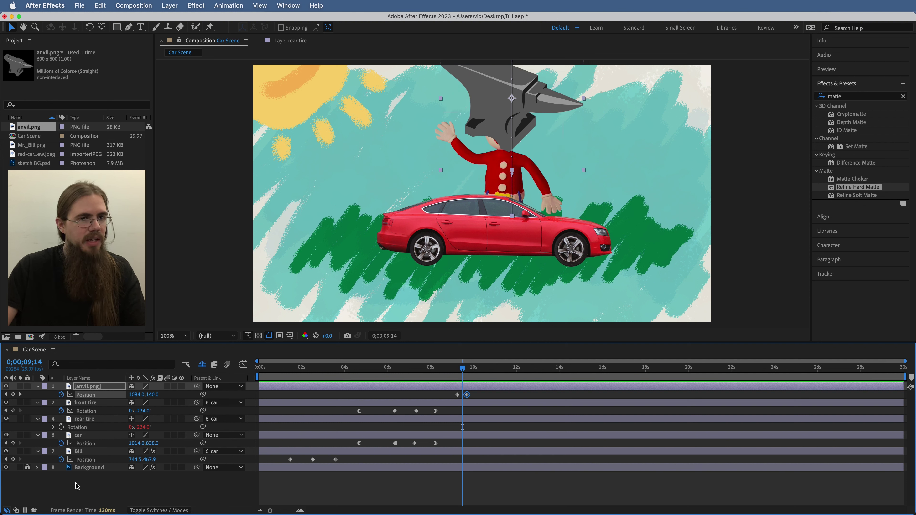
left_click(80, 435)
key("s")
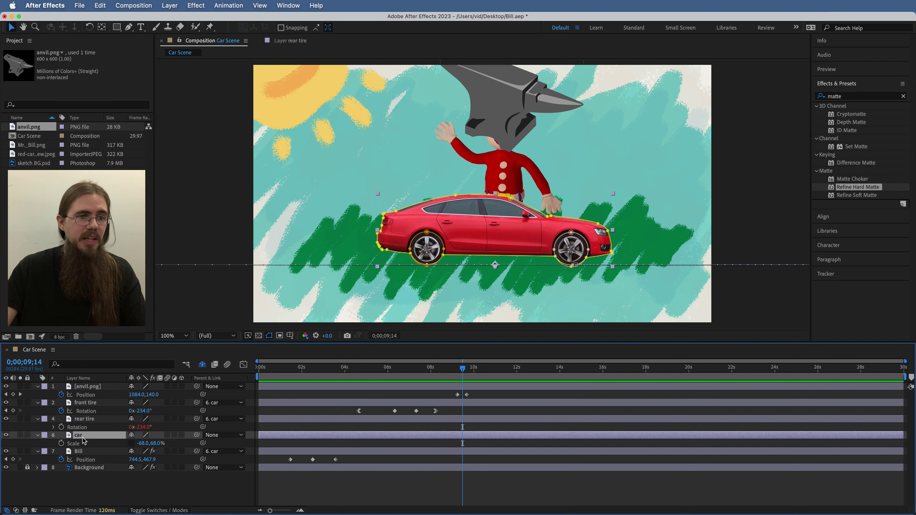
left_click(62, 444)
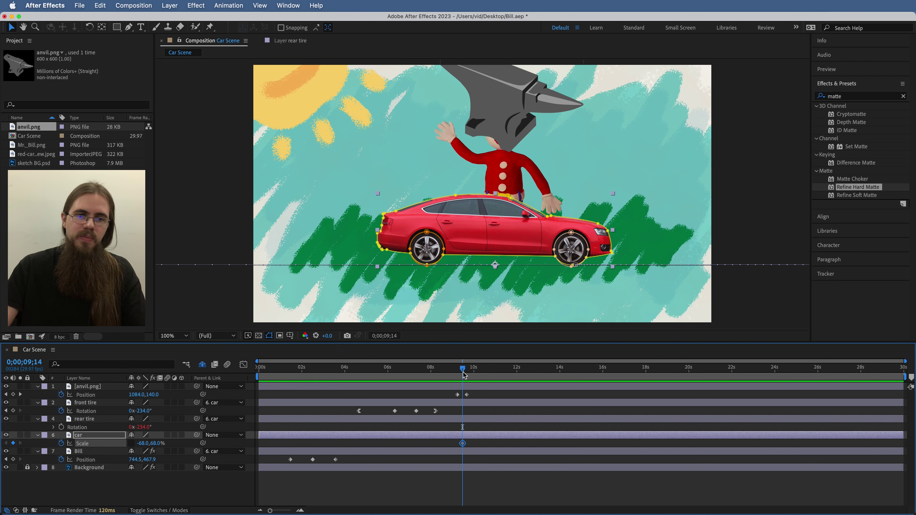
Step: Squash the car vertically at 0;00;09;20 by setting its Scale to -68, 24%, and play the impact from 0;00;08;13
left_click_drag(462, 369, 467, 372)
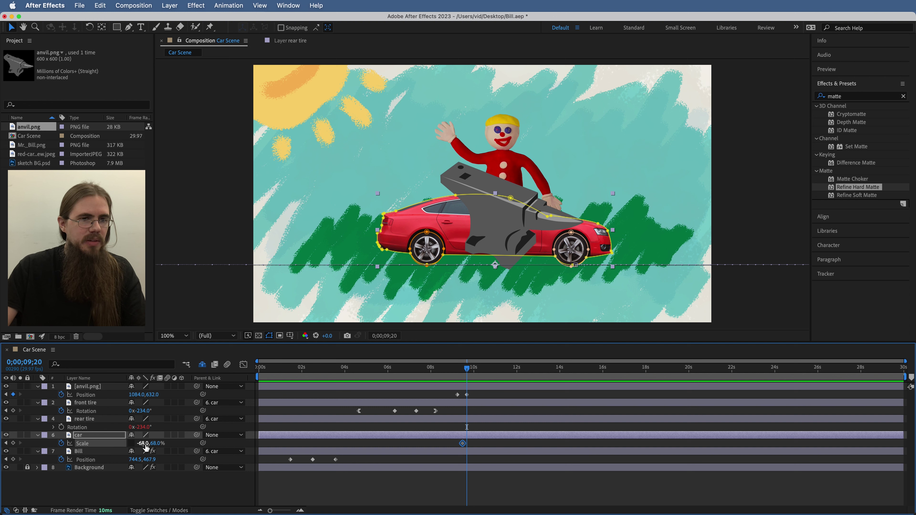
key("space")
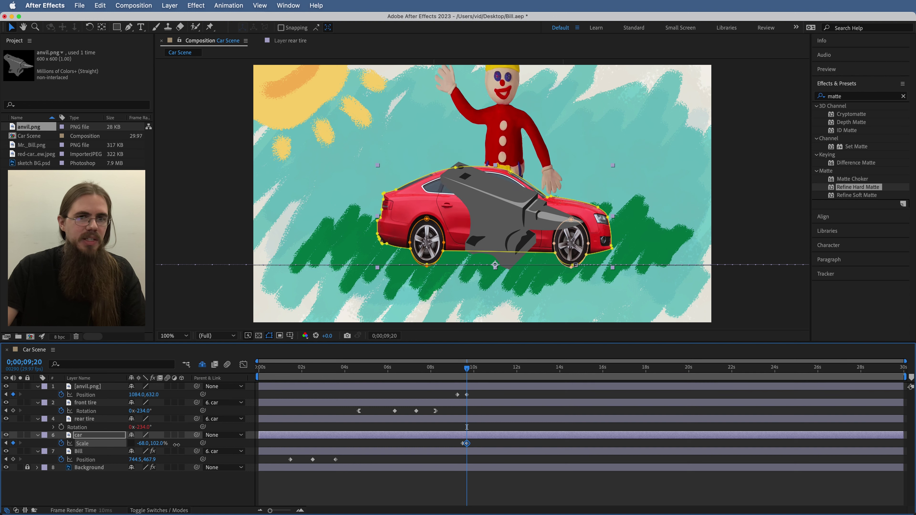
key("space")
key("space")
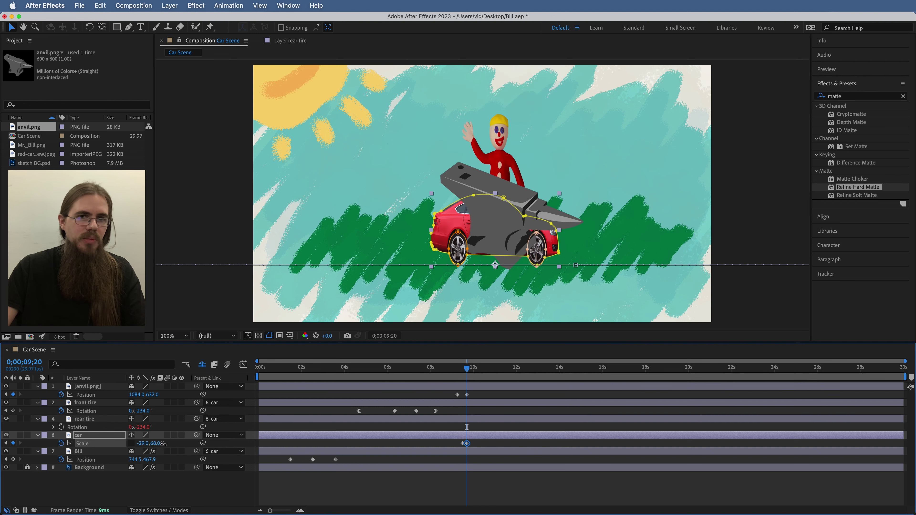
key("space")
left_click_drag(157, 443, 140, 443)
left_click_drag(450, 381, 439, 379)
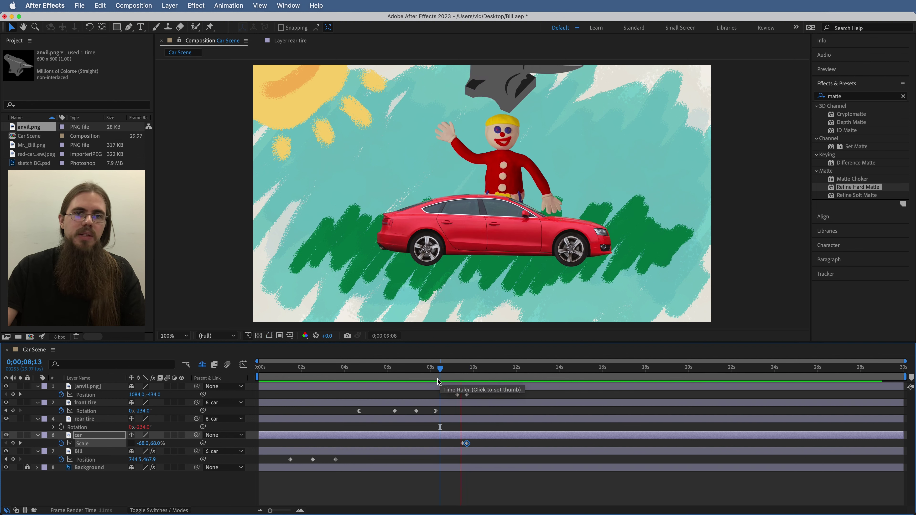
left_click_drag(446, 372, 460, 372)
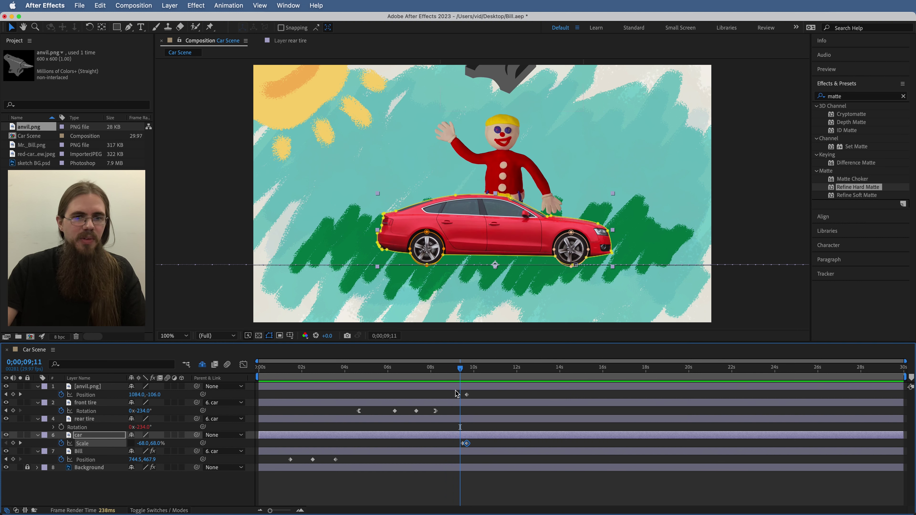
Step: Narrow the timeline to about the first 13 seconds and reveal the keyframed properties of all layers except the background
left_click_drag(906, 362, 551, 379)
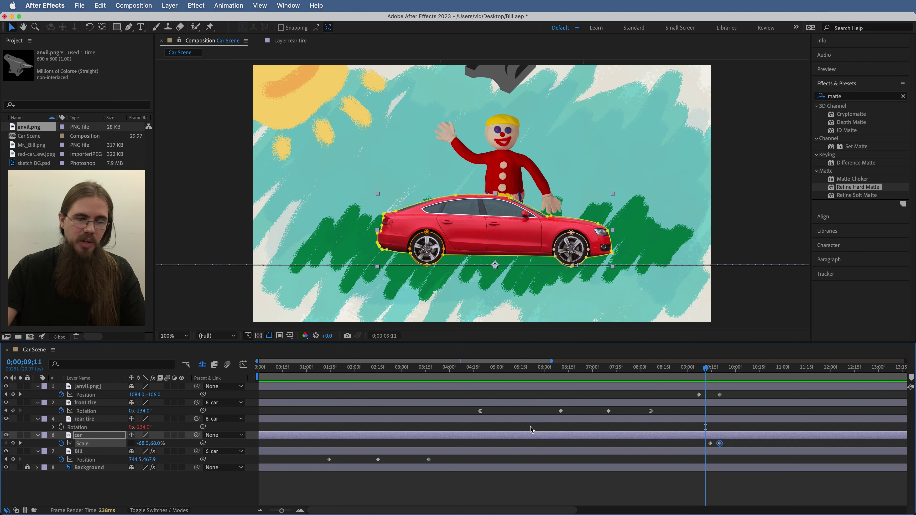
left_click_drag(329, 494, 101, 390)
left_click_drag(95, 484, 83, 359)
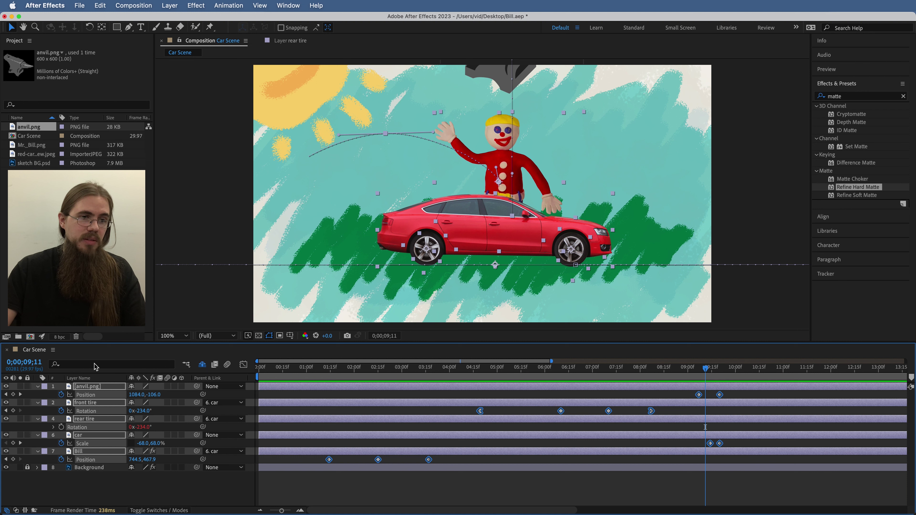
key("u")
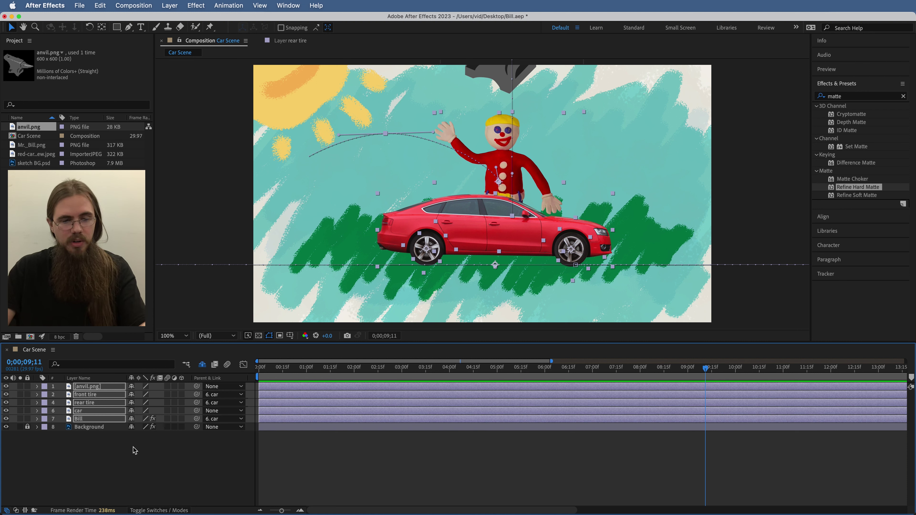
key("u")
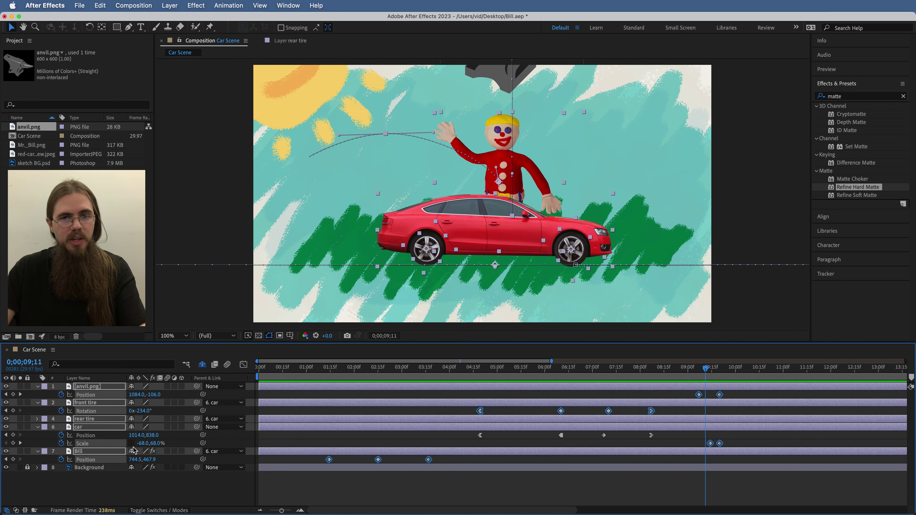
Step: Deselect the layers and scrub through the car's departure, its return and the anvil's impact up to 0;00;10;01
left_click(486, 495)
left_click_drag(467, 375, 484, 397)
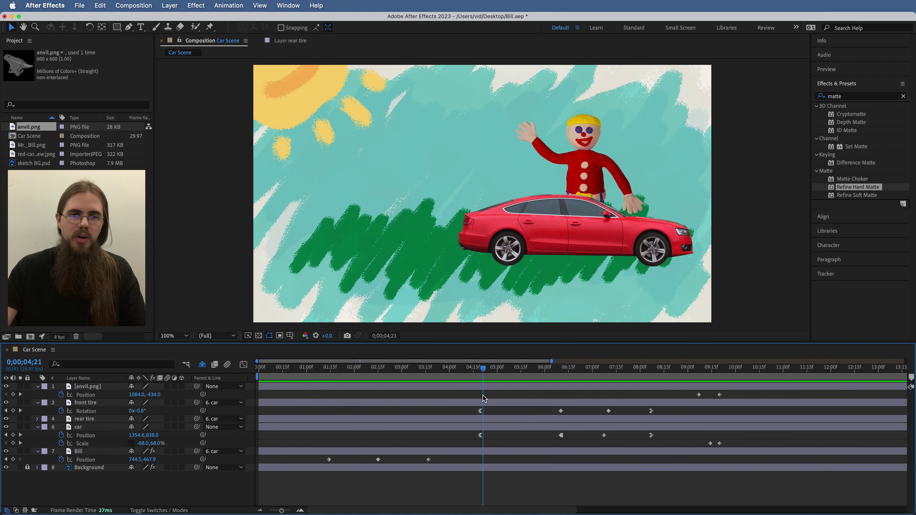
left_click_drag(524, 371, 738, 391)
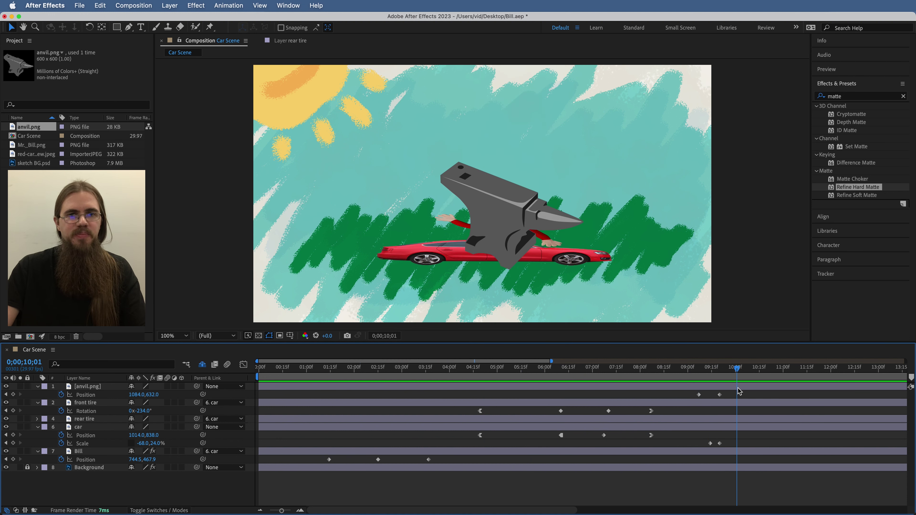